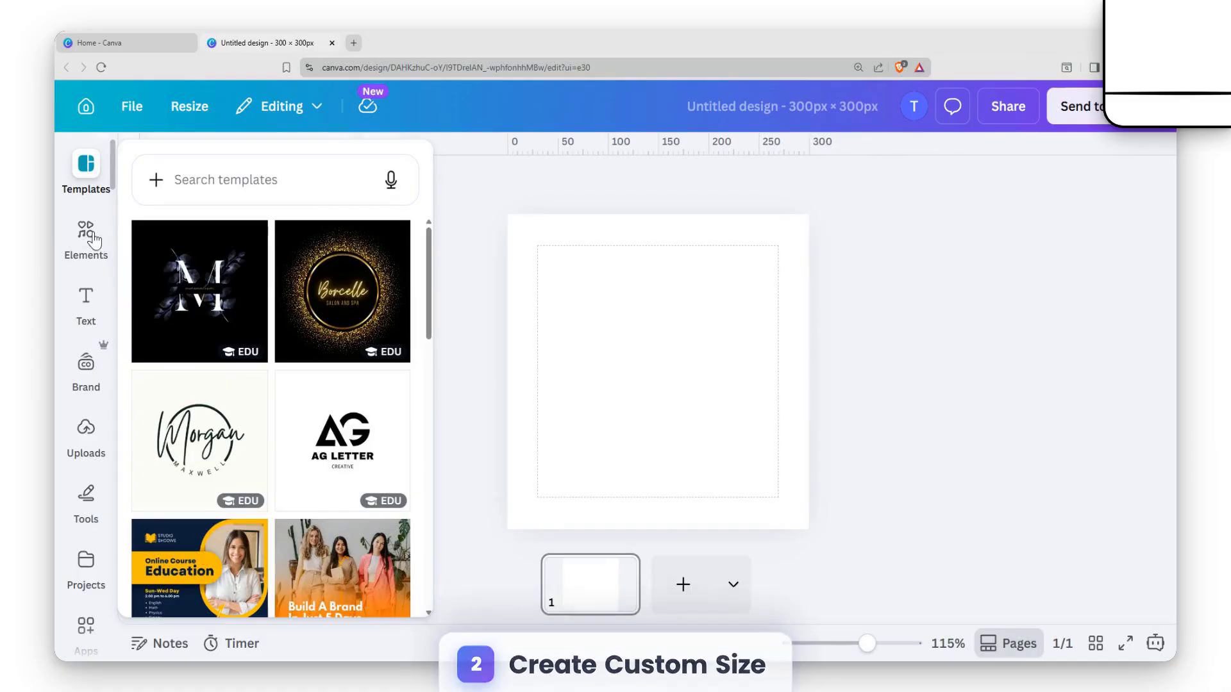
# Search the elements for "shape" and add the rectangle shape to the page
pyautogui.click(312, 175)
pyautogui.write('shape')
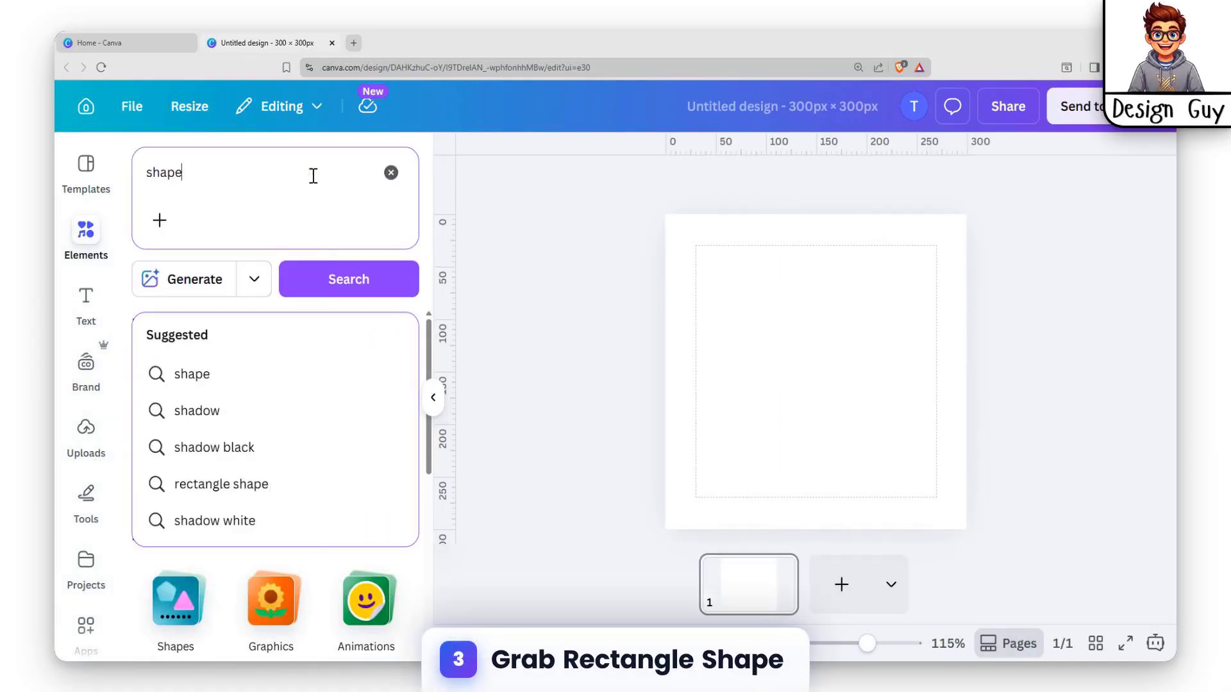
pyautogui.press('Return')
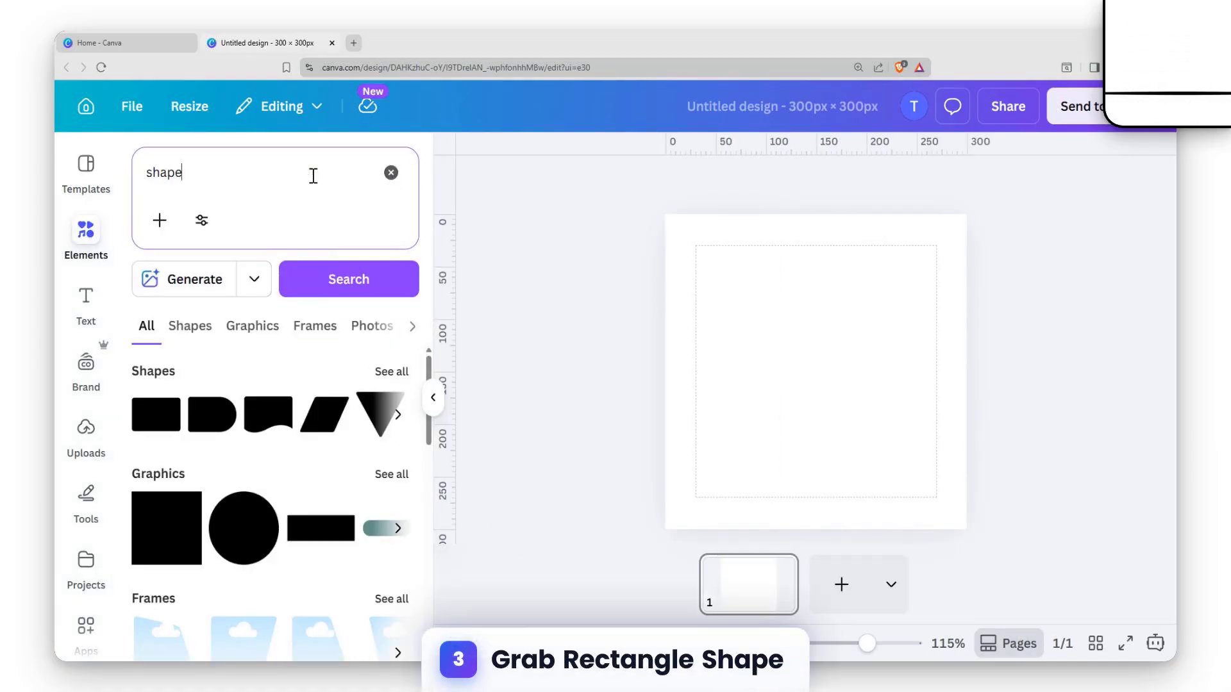
pyautogui.click(150, 424)
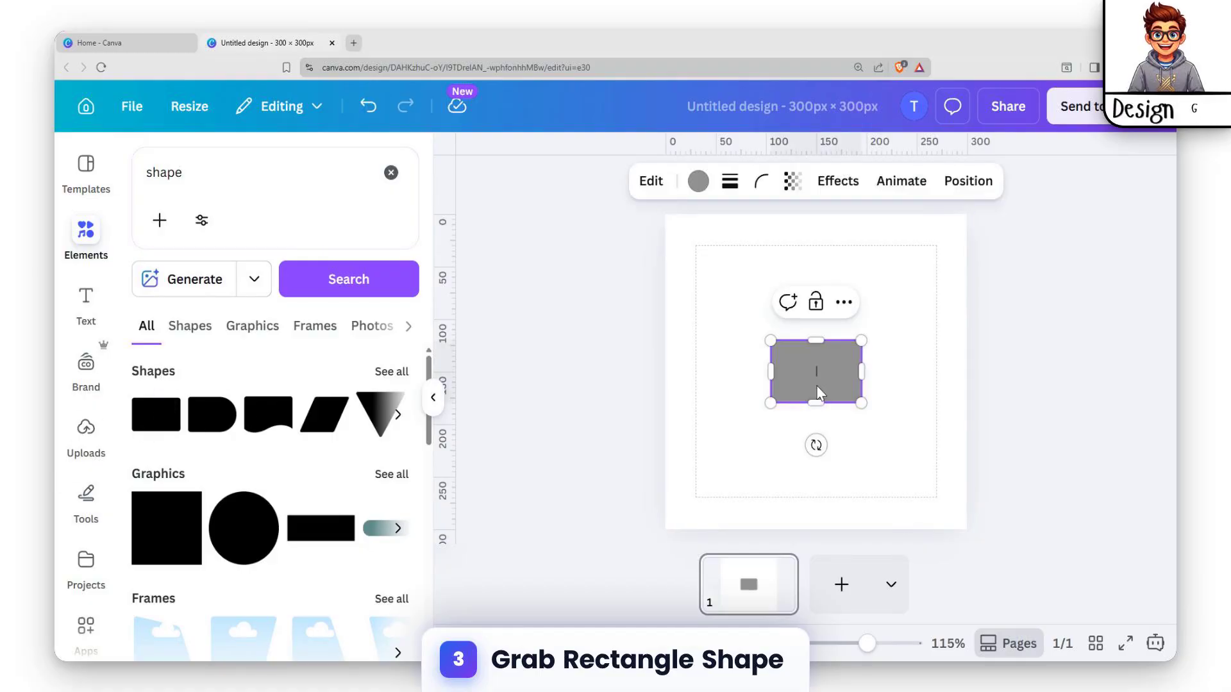
# Shape the rectangle into a small square with rounded corners and place it near the page's lower-left margin
pyautogui.moveTo(794, 377); pyautogui.dragTo(783, 481)
pyautogui.click(749, 482)
pyautogui.click(729, 484)
# Duplicate the rounded square three times to form an evenly spaced row of four along the page's lower margin
pyautogui.hotkey('ctrl', 'd')
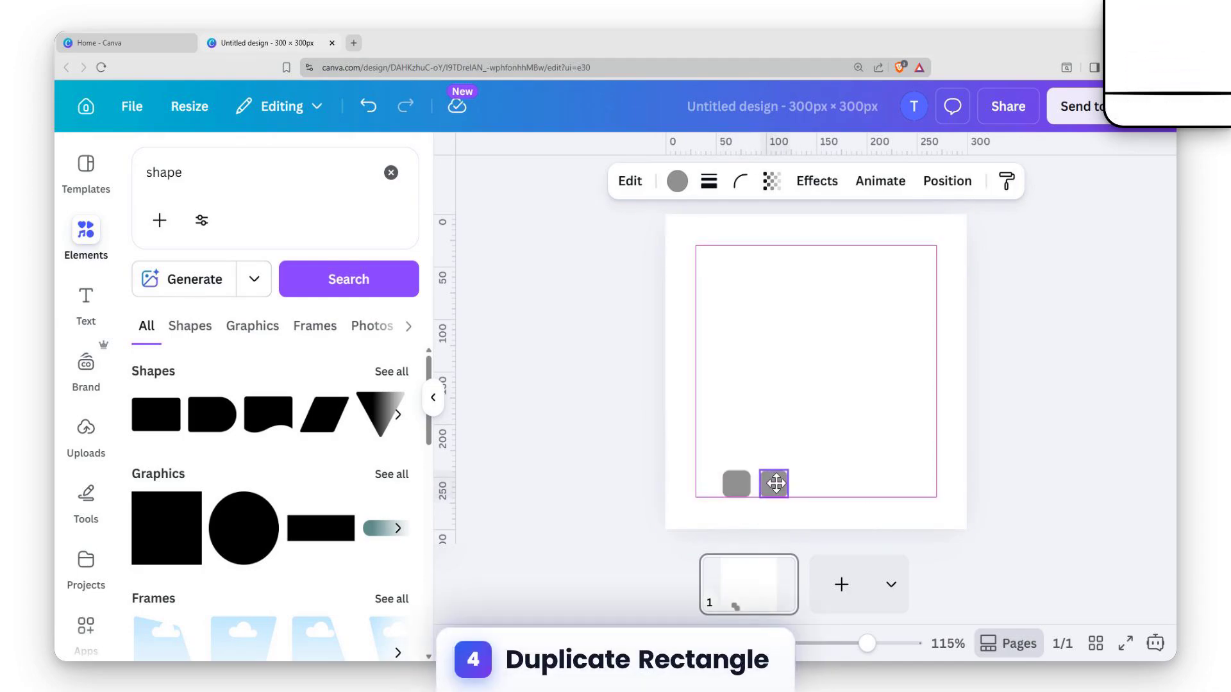
pyautogui.hotkey('ctrl', 'd')
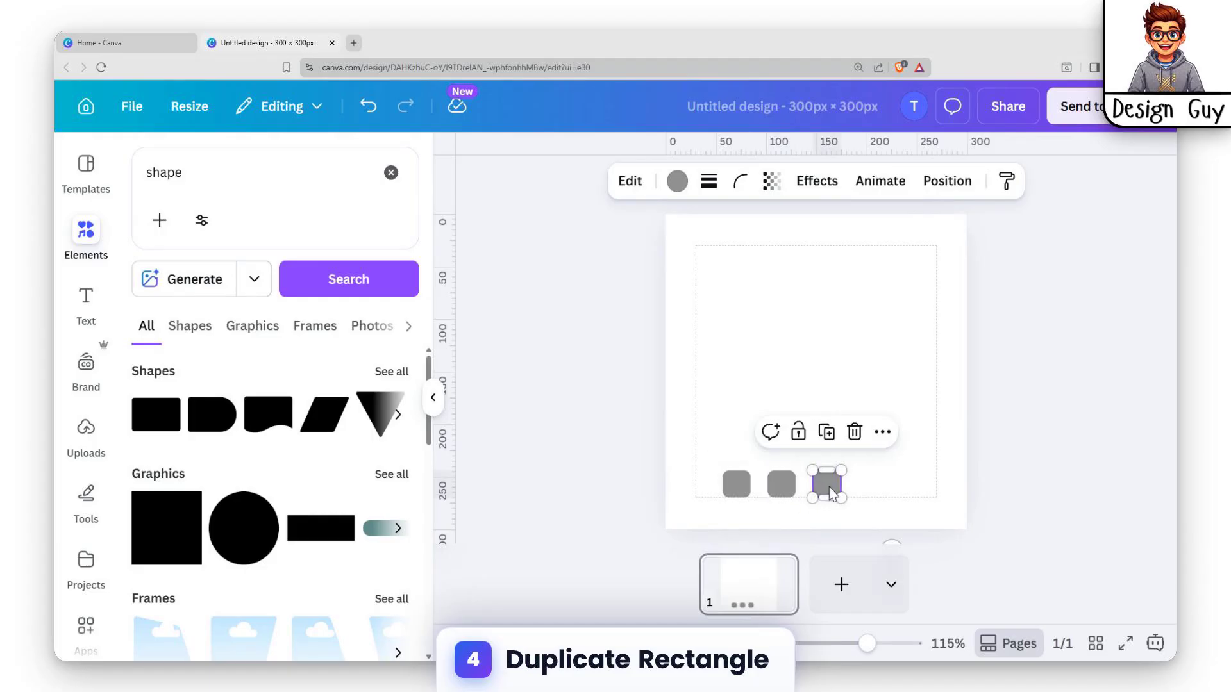
pyautogui.hotkey('ctrl', 'd')
pyautogui.click(882, 407)
# Fill the first square in the row with the default solid red
pyautogui.click(741, 487)
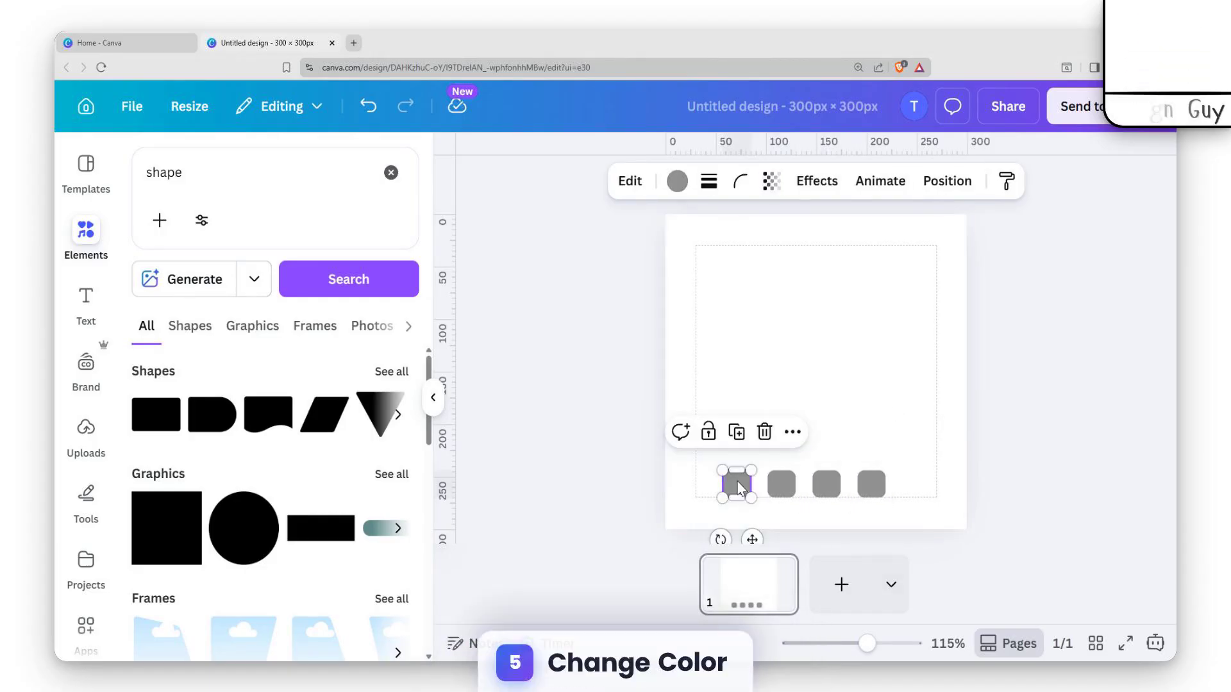
pyautogui.click(677, 180)
pyautogui.scroll(-2, 205, 577)
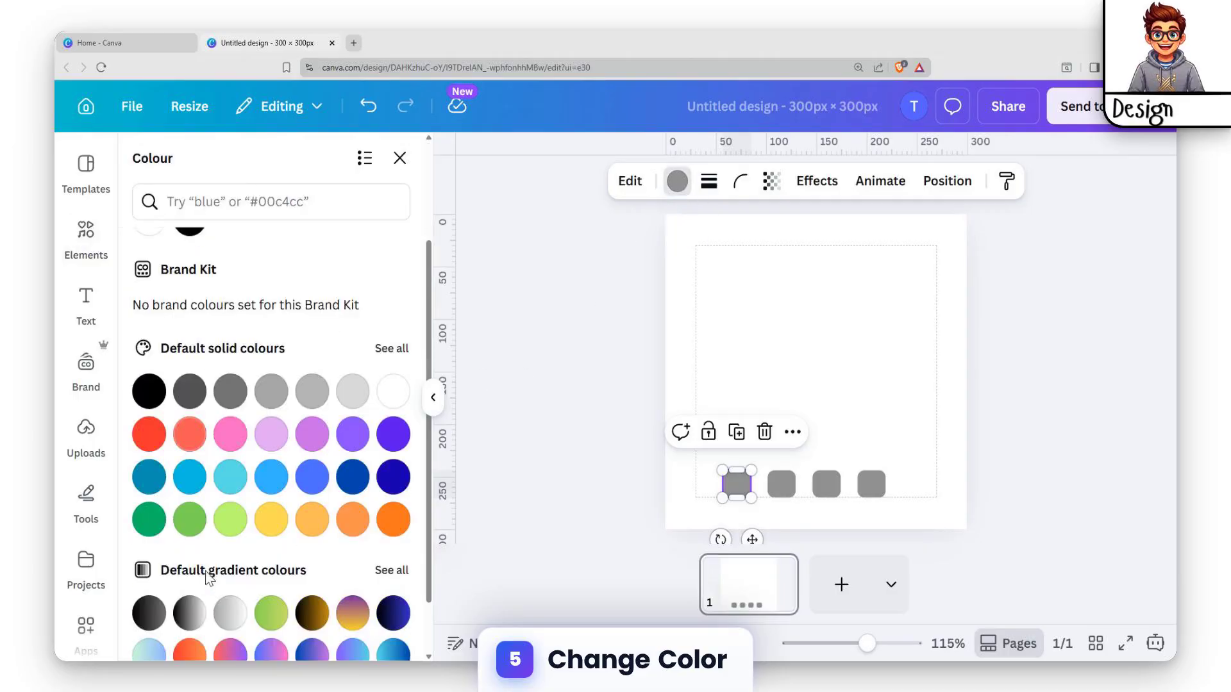
pyautogui.click(142, 439)
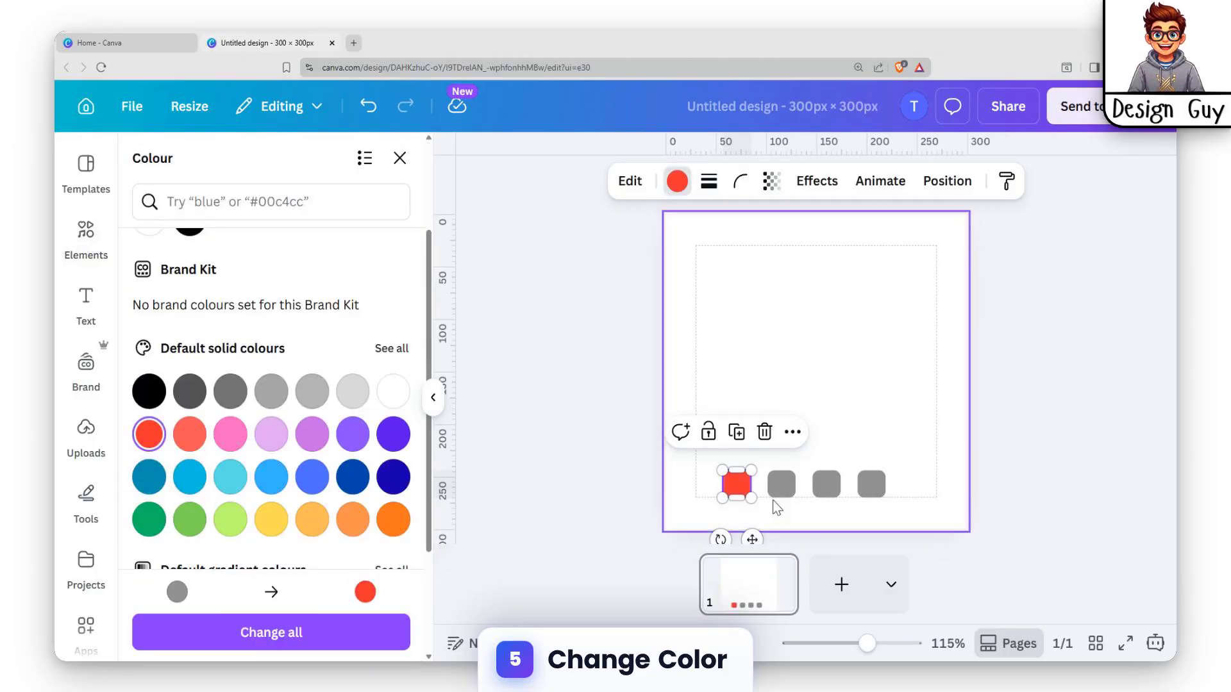
# Fill the second square in the row with the default solid yellow
pyautogui.click(777, 489)
pyautogui.click(681, 184)
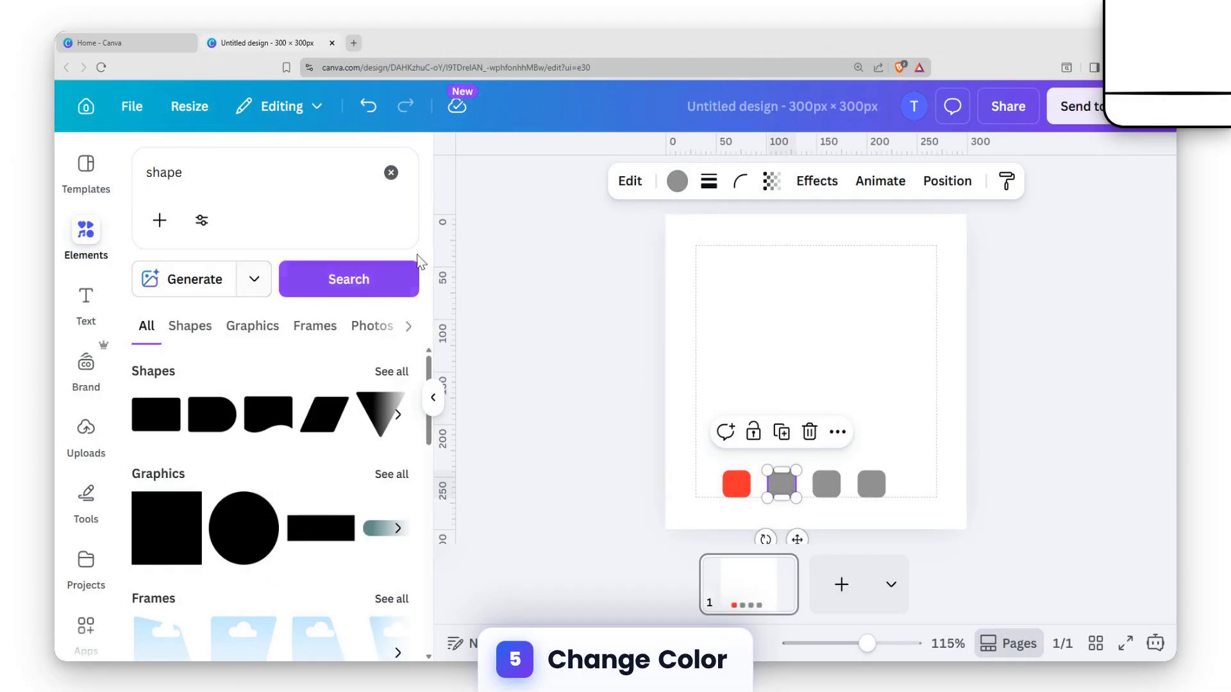
pyautogui.click(680, 185)
pyautogui.scroll(-3, 294, 577)
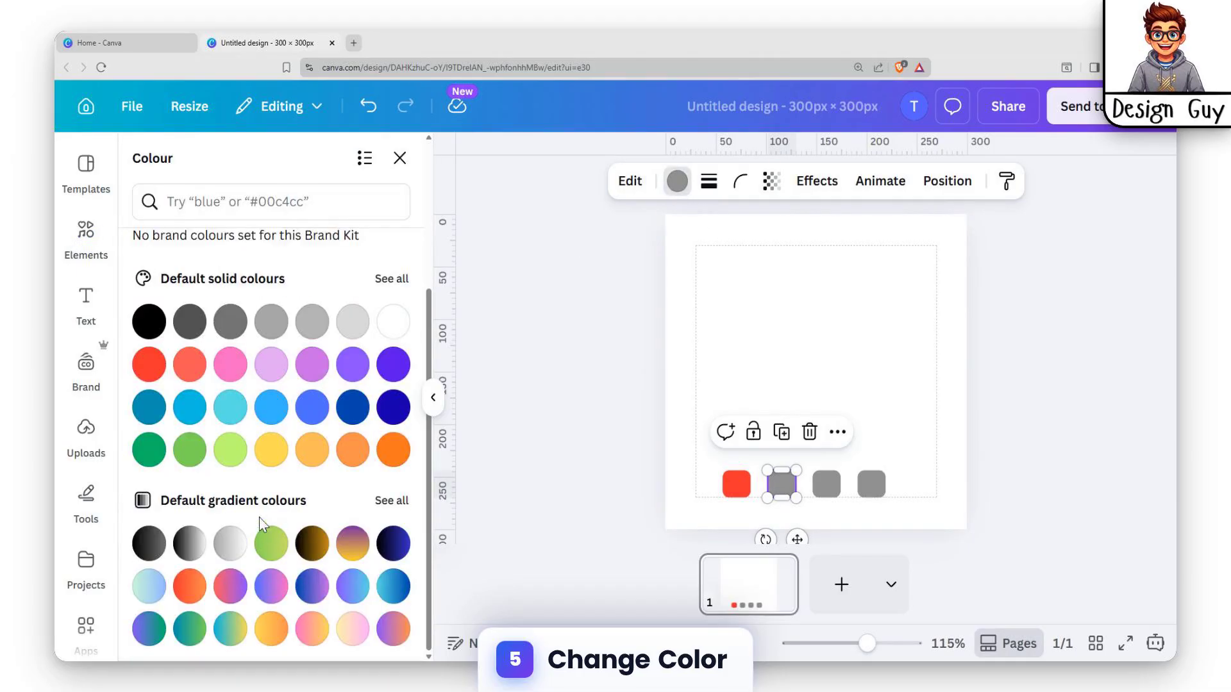
pyautogui.click(271, 449)
# Fill the third square with solid blue and the fourth square with solid green
pyautogui.click(826, 484)
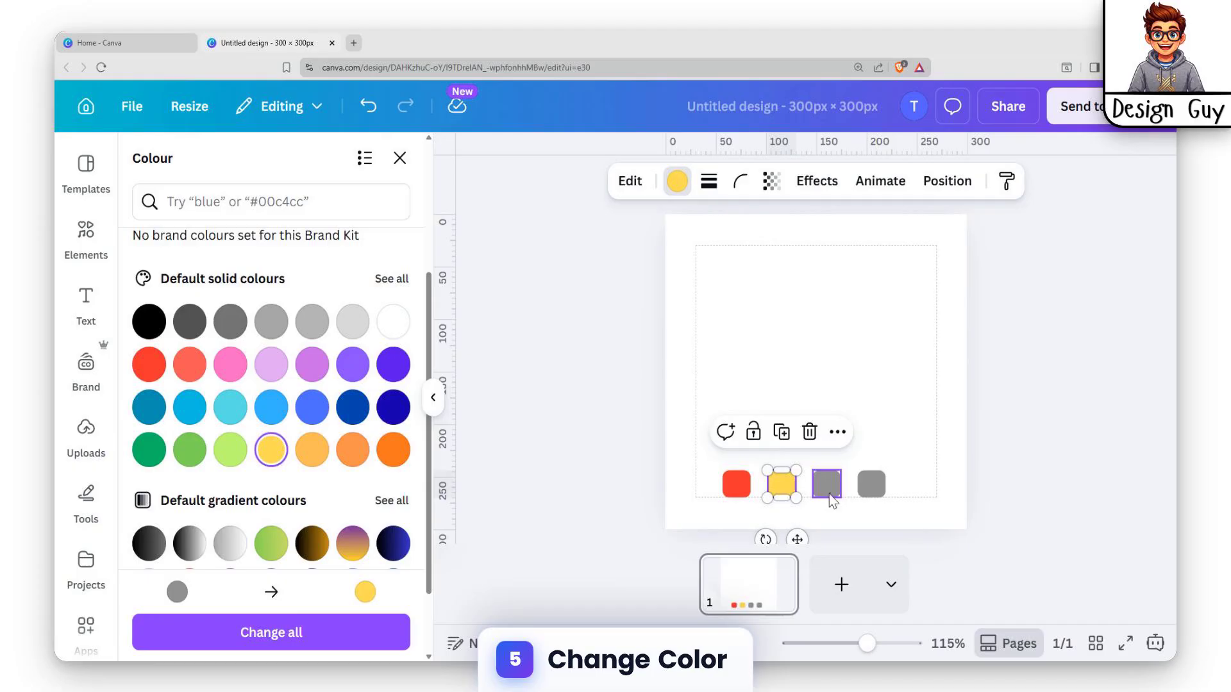
pyautogui.click(313, 407)
pyautogui.click(877, 492)
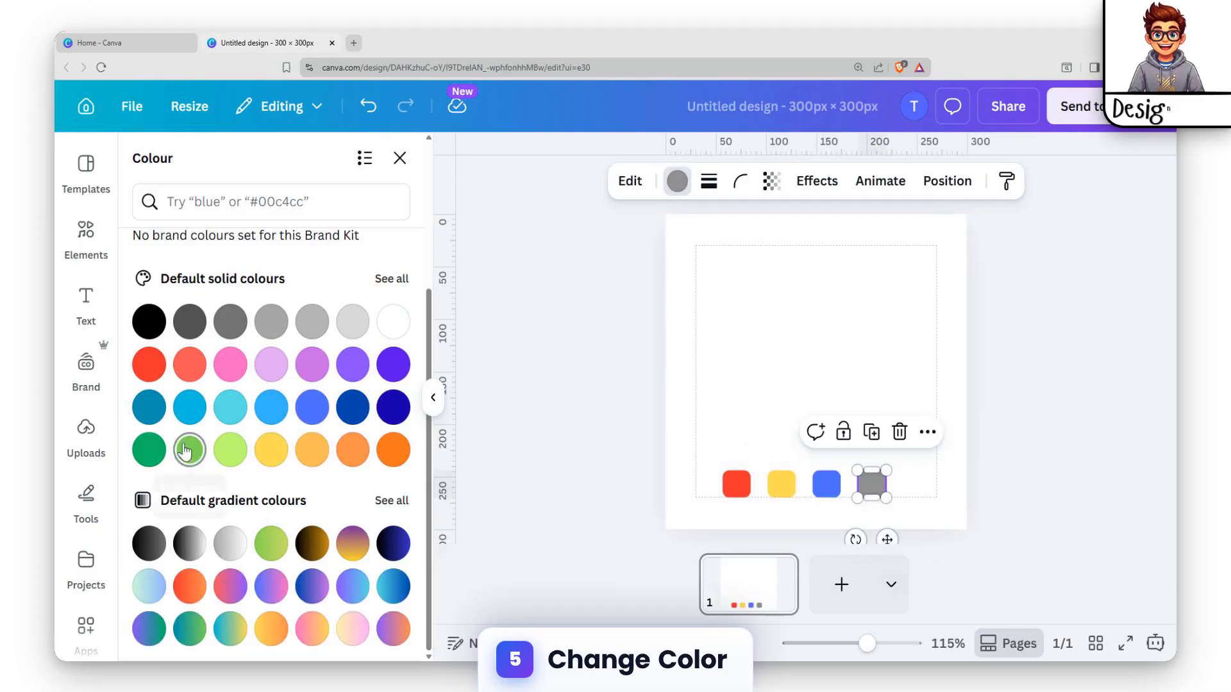
pyautogui.click(149, 449)
pyautogui.click(756, 411)
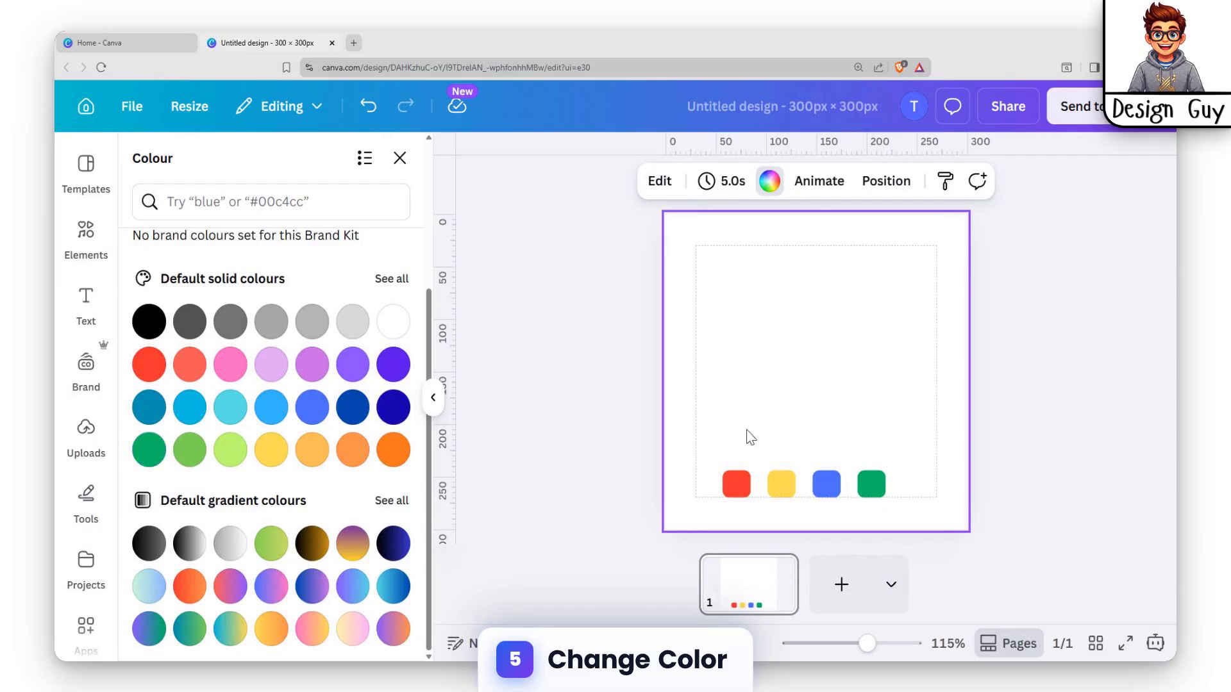
# Add a body text box to the page and replace its placeholder with "20%"
pyautogui.click(726, 488)
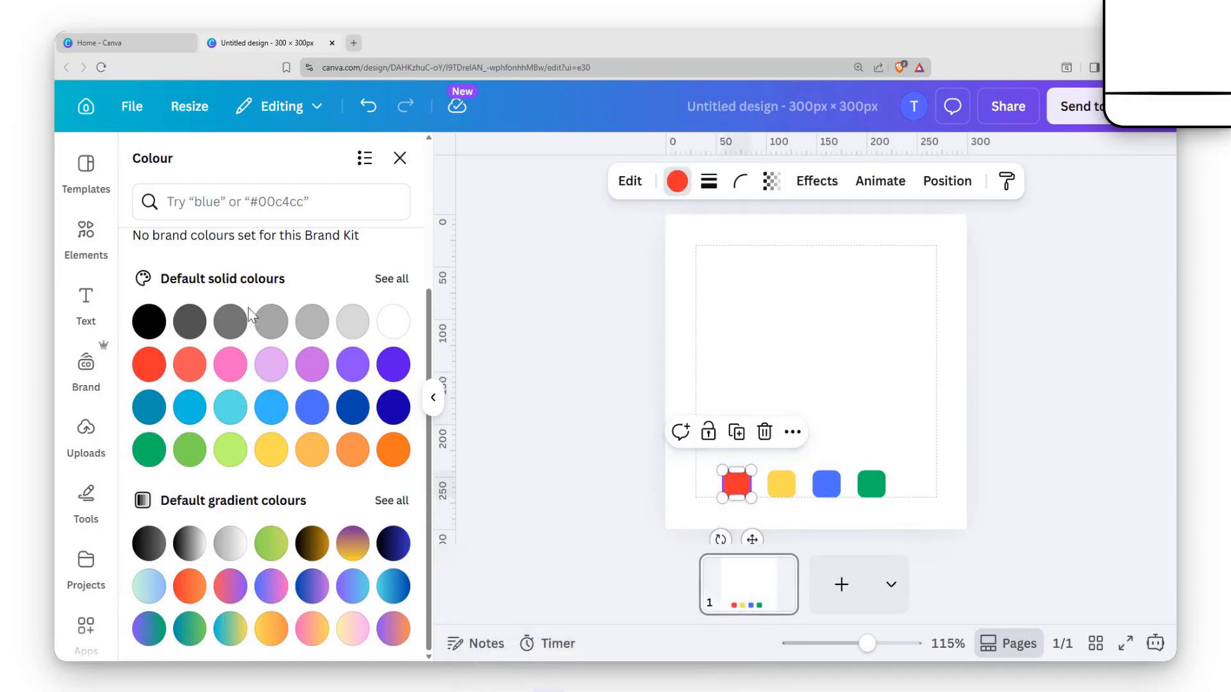
pyautogui.click(86, 301)
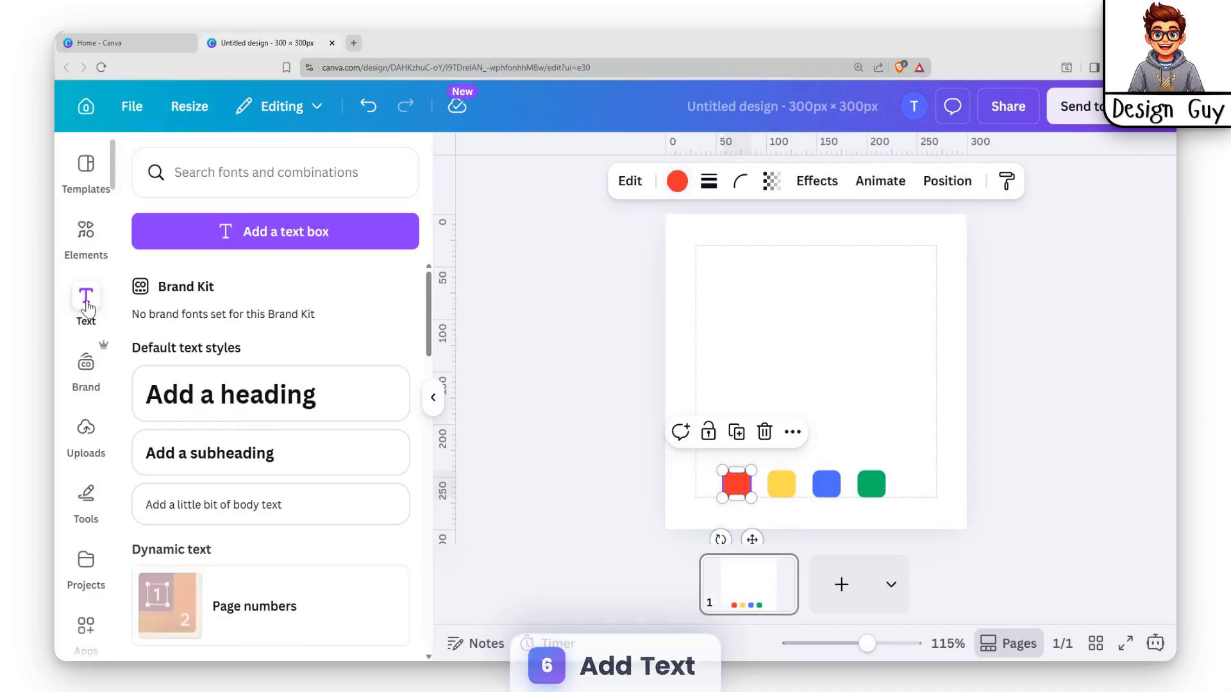
pyautogui.click(216, 505)
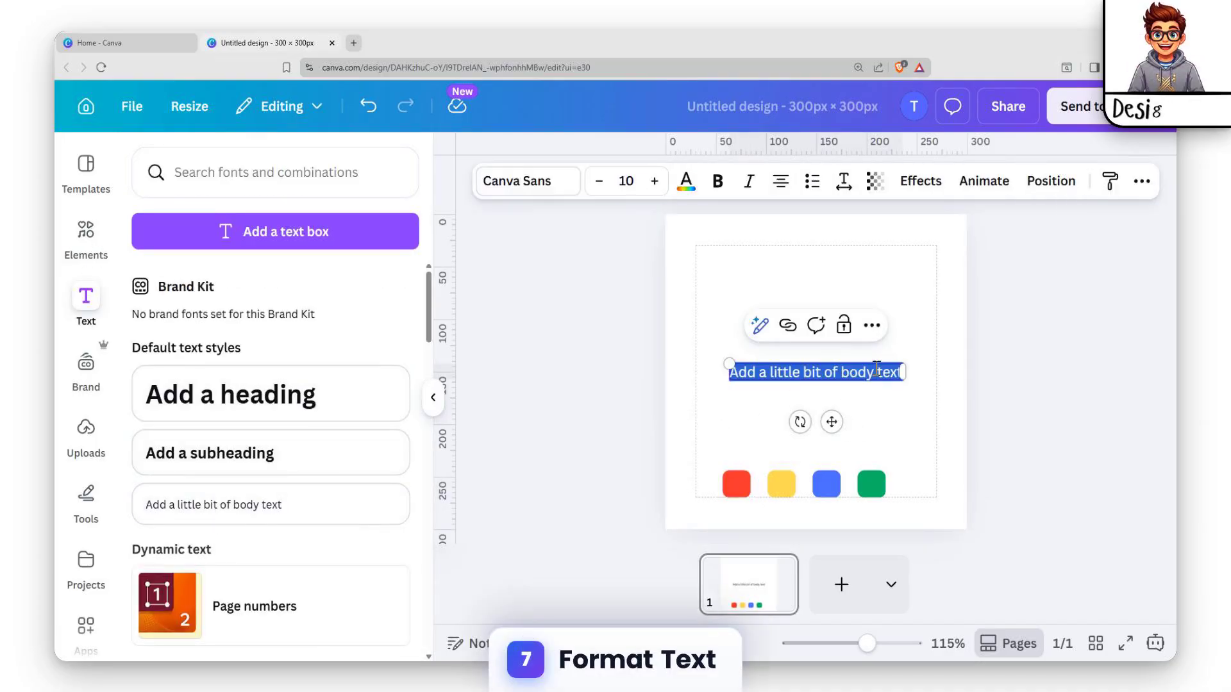
pyautogui.press('BackSpace')
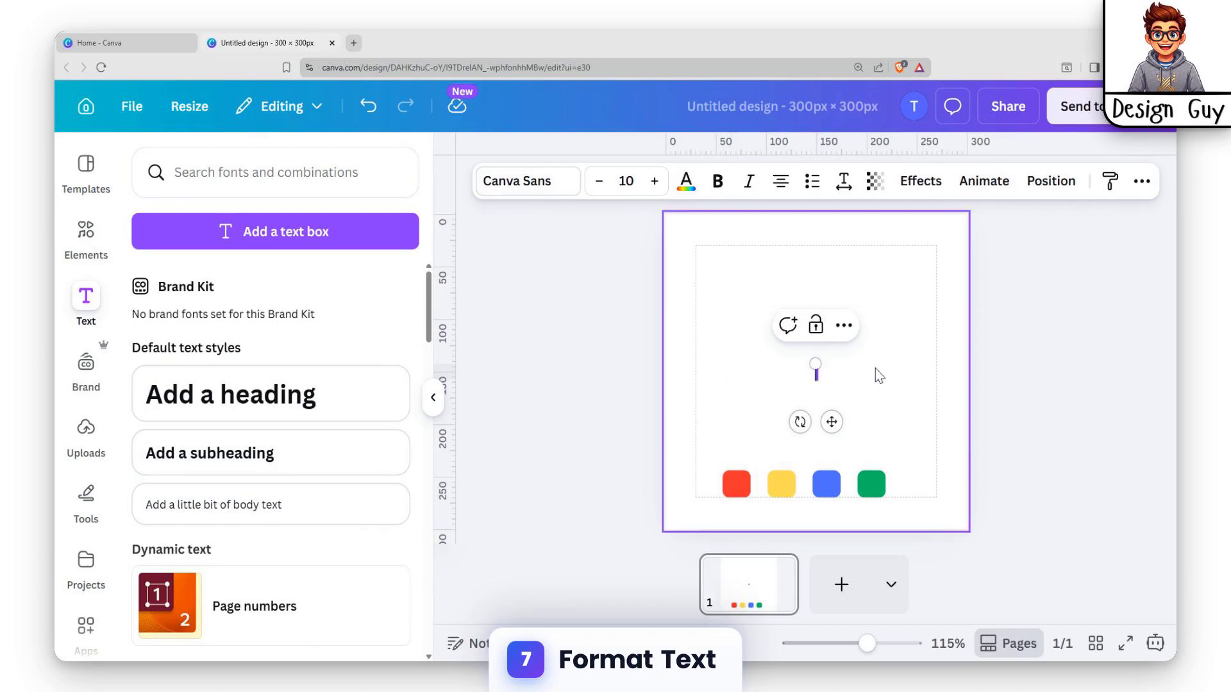
pyautogui.write('20')
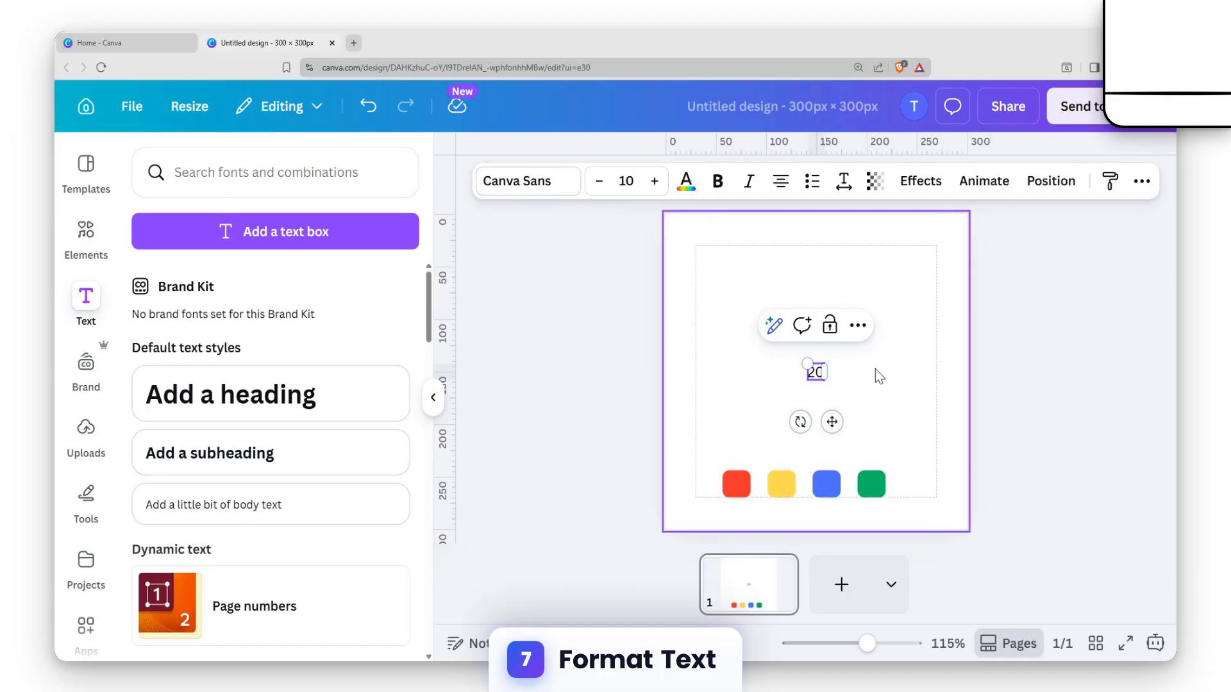
# Place the 20% text on the red square, set its font size to 7, and nudge it into the square's centre
pyautogui.click(849, 357)
pyautogui.click(815, 372)
pyautogui.moveTo(815, 372); pyautogui.dragTo(744, 482)
pyautogui.click(863, 452)
pyautogui.click(739, 486)
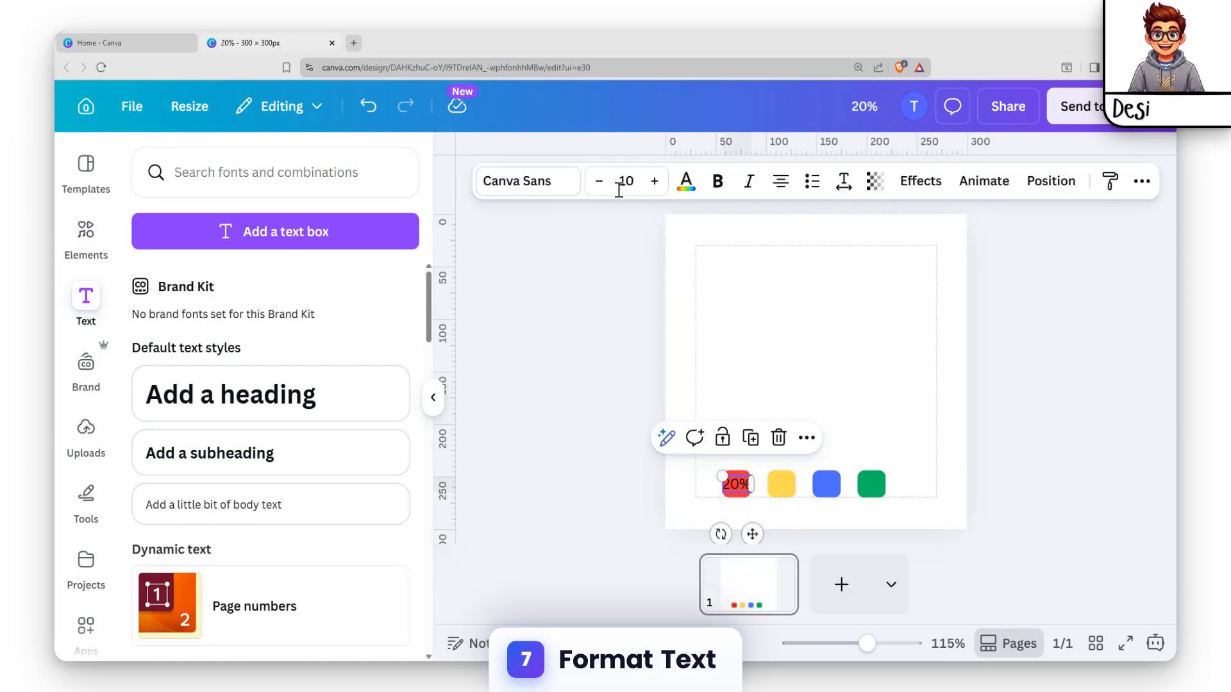
pyautogui.click(600, 183)
pyautogui.click(600, 183)
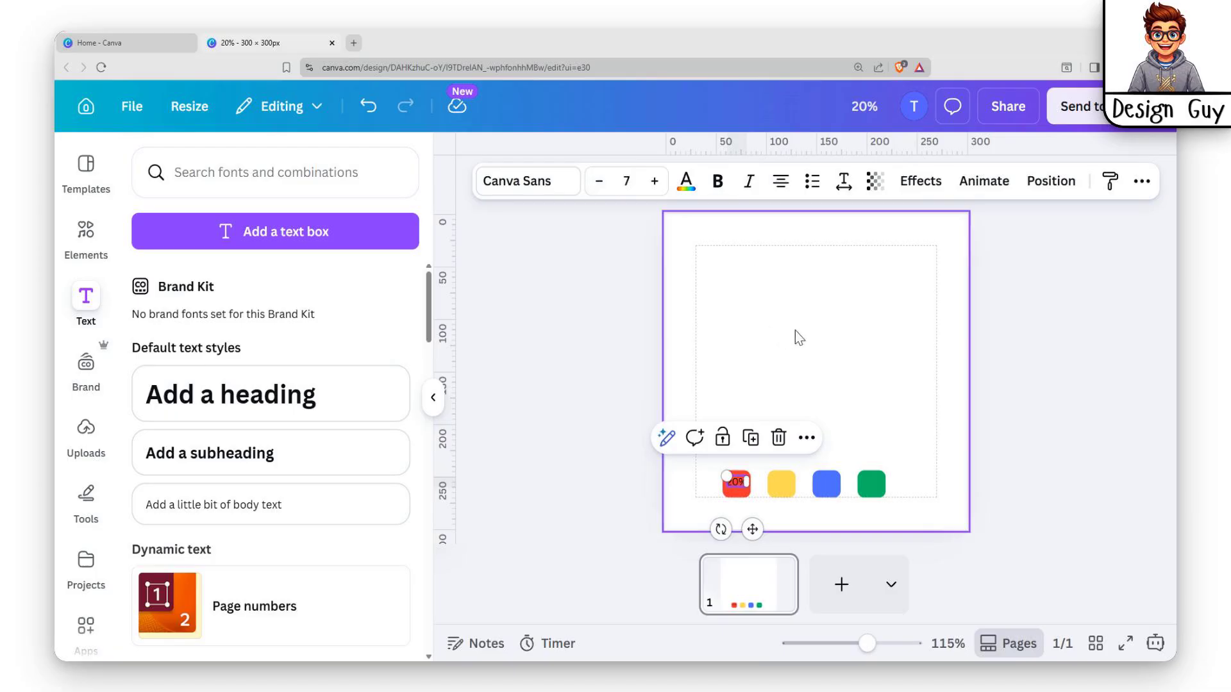
pyautogui.press('Down')
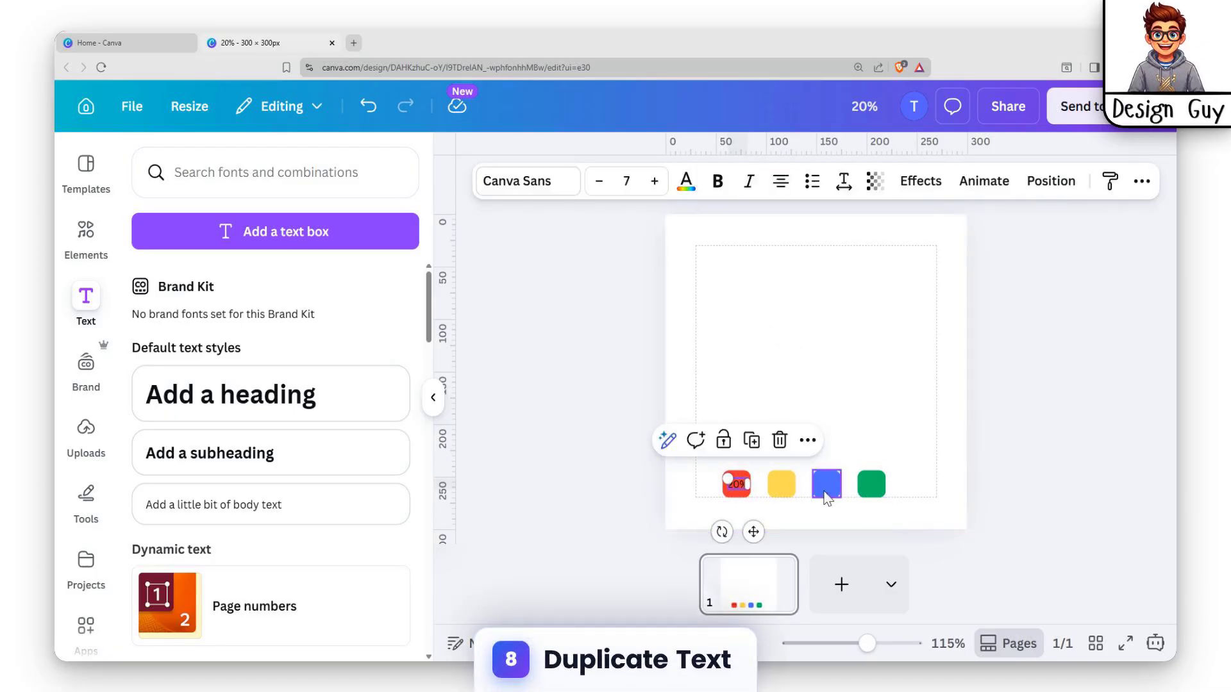
# Duplicate the 20% label onto the yellow, blue and green squares
pyautogui.hotkey('ctrl', 'd')
pyautogui.moveTo(755, 501); pyautogui.dragTo(782, 485)
pyautogui.hotkey('ctrl', 'd')
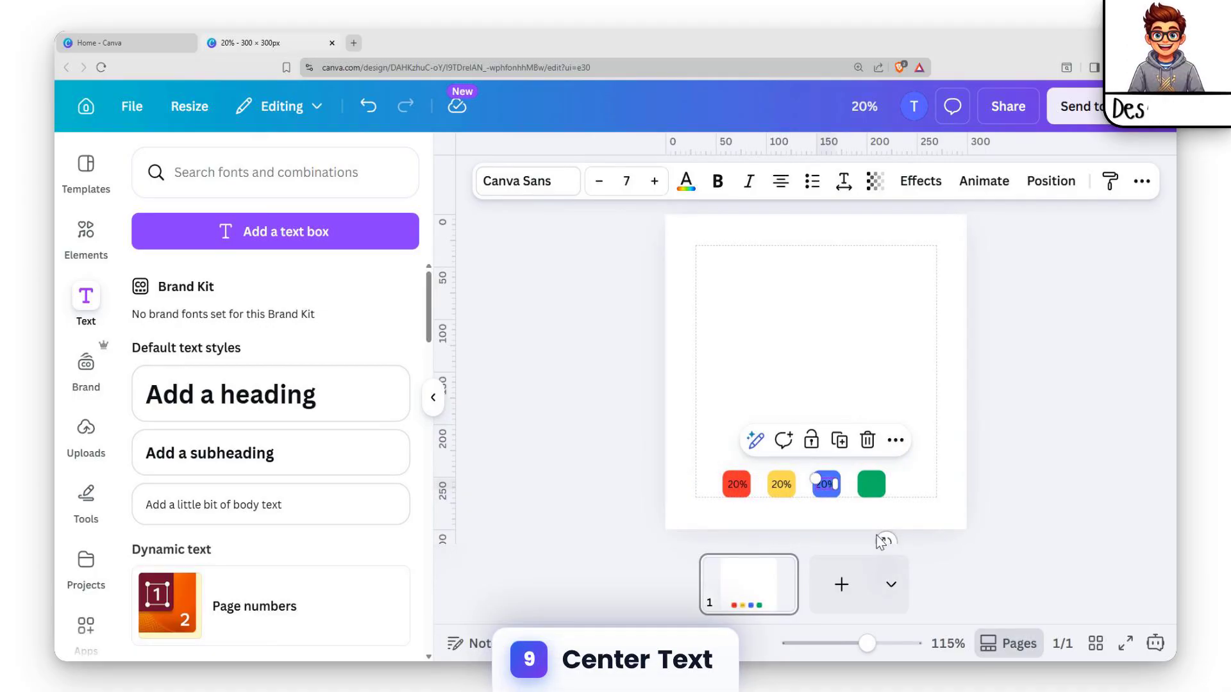
pyautogui.hotkey('ctrl', 'd')
pyautogui.press('Delete')
pyautogui.click(878, 484)
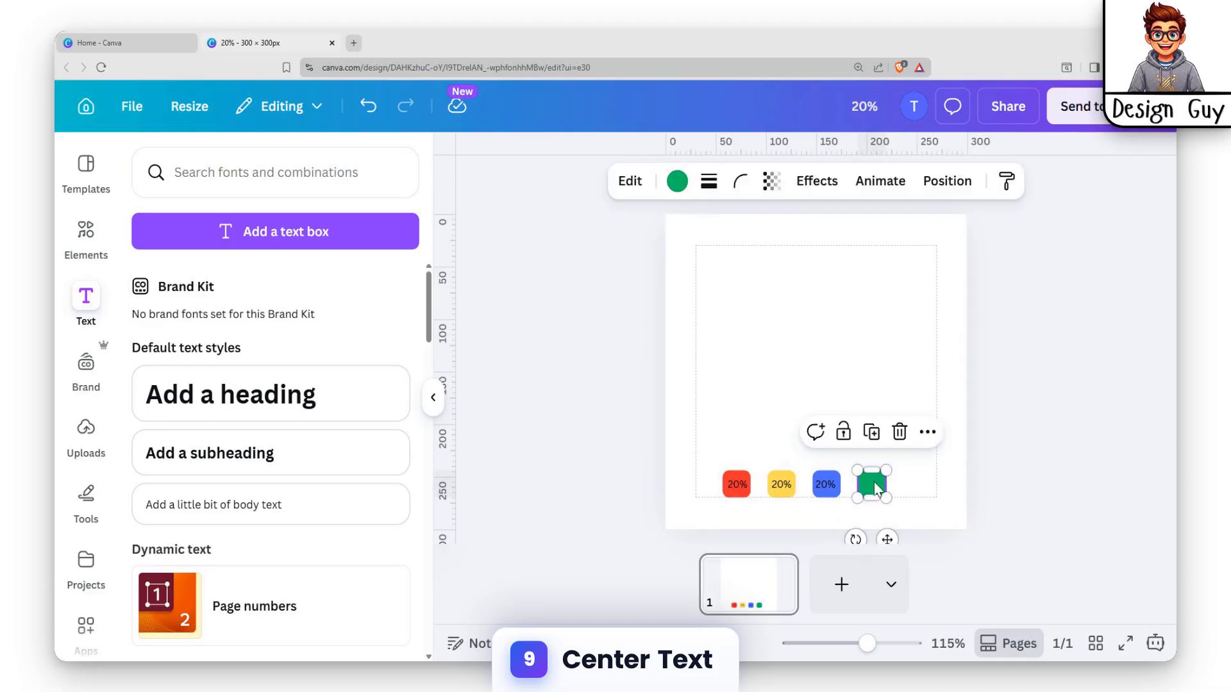
pyautogui.hotkey('ctrl', 'z')
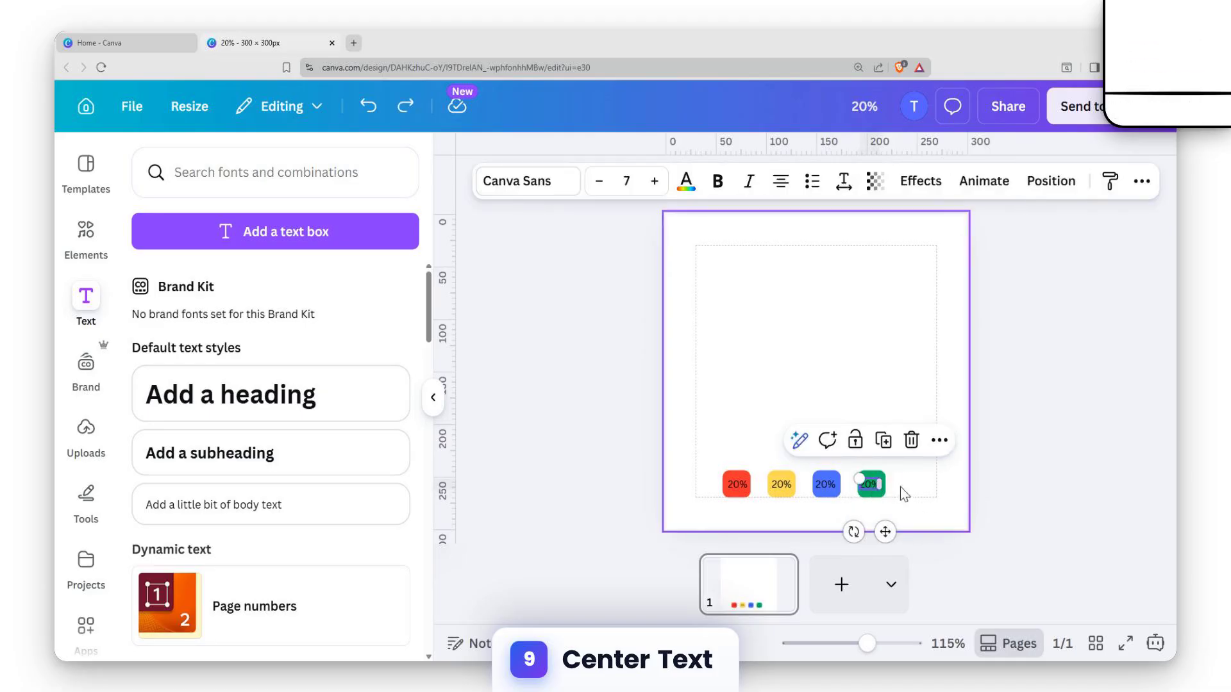
# Nudge the 20% labels on the green and blue squares to the right to centre them
pyautogui.press('Right')
pyautogui.press('Right')
pyautogui.press('Right')
pyautogui.press('Right')
pyautogui.press('Up')
pyautogui.click(826, 487)
pyautogui.press('Right')
pyautogui.press('Right')
pyautogui.press('Right')
pyautogui.press('Right')
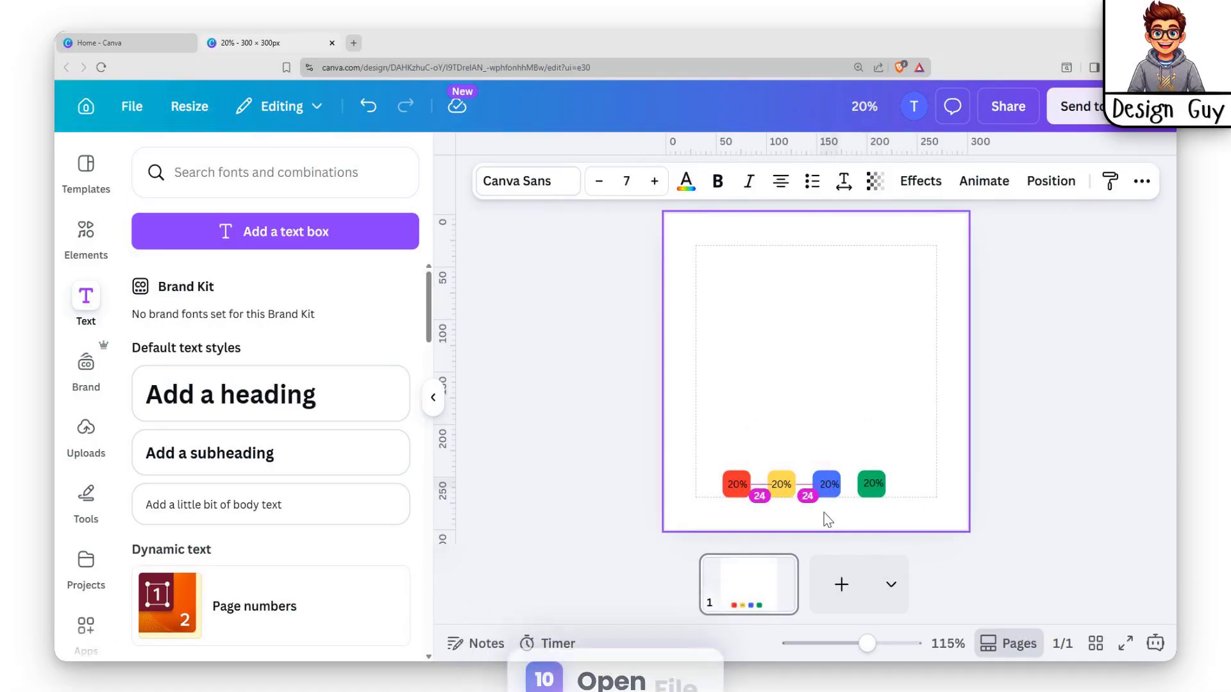
# Fine-tune the positions of the 20% labels on the yellow and red squares so they sit centred
pyautogui.click(780, 485)
pyautogui.press('Up')
pyautogui.press('Down')
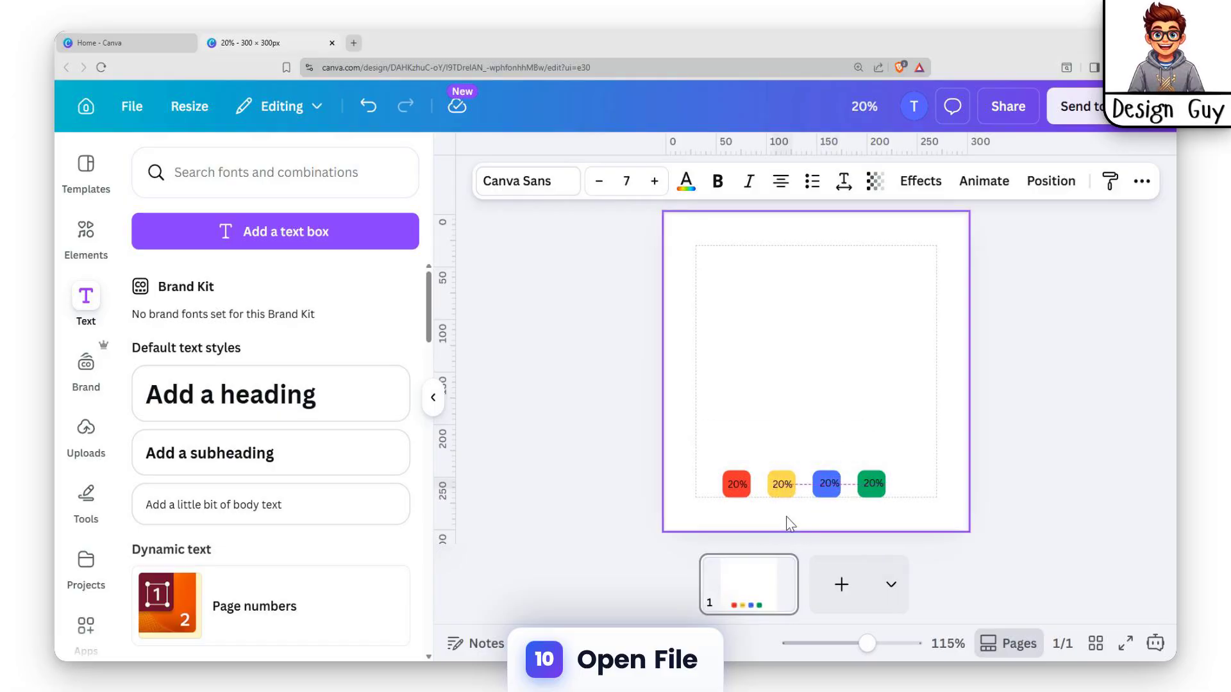
pyautogui.click(908, 421)
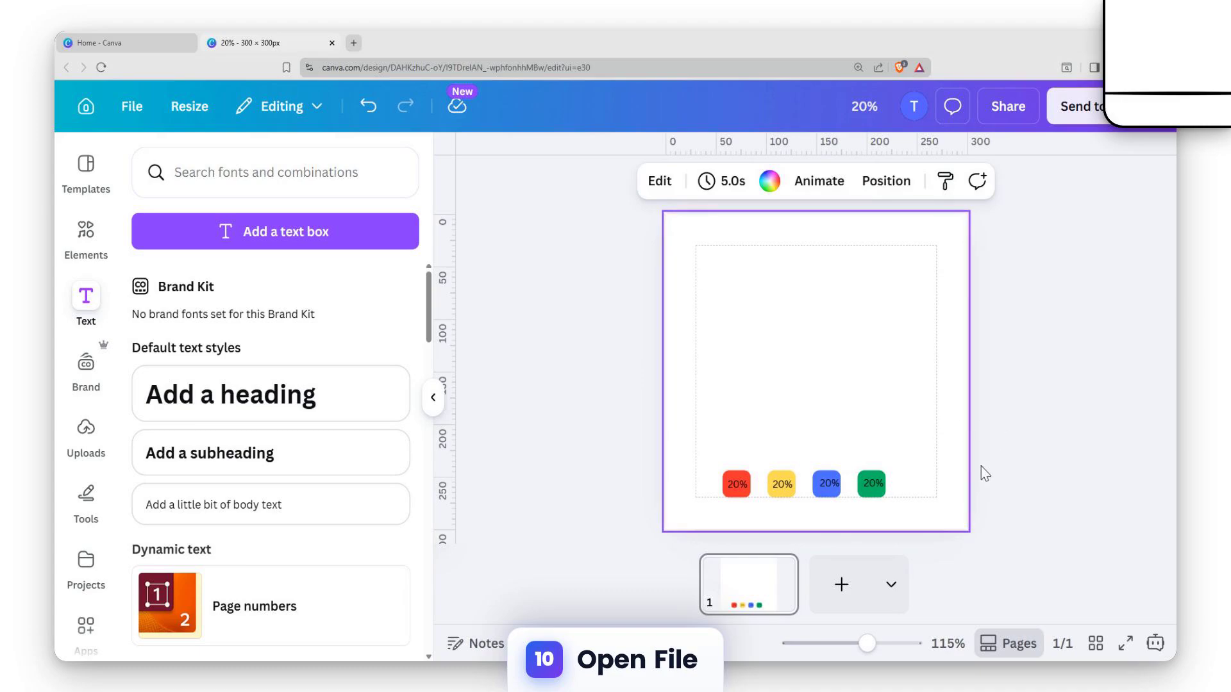
pyautogui.click(872, 484)
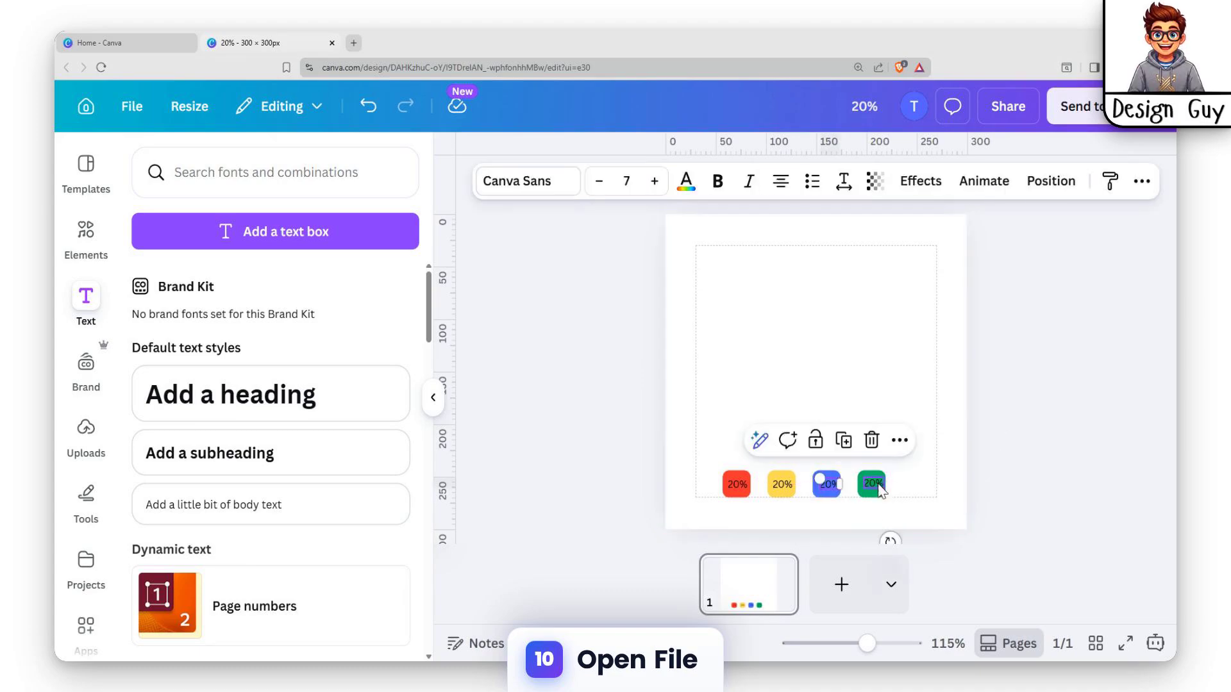
pyautogui.click(734, 487)
pyautogui.press('Left')
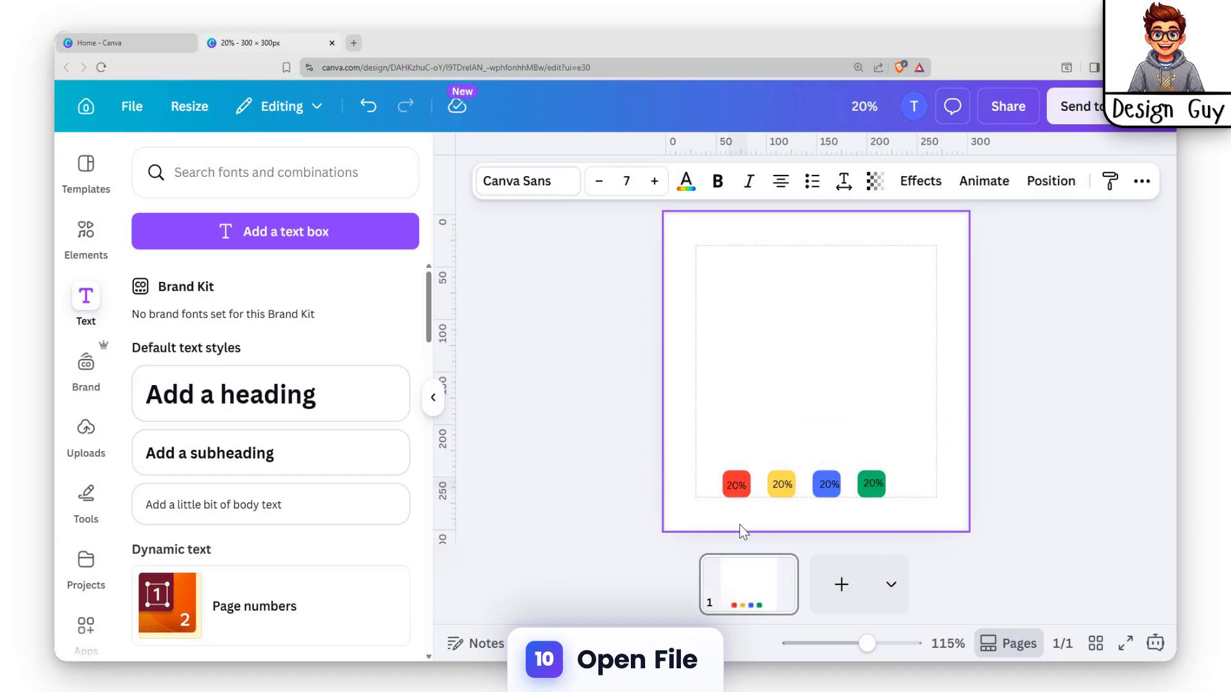
pyautogui.click(935, 472)
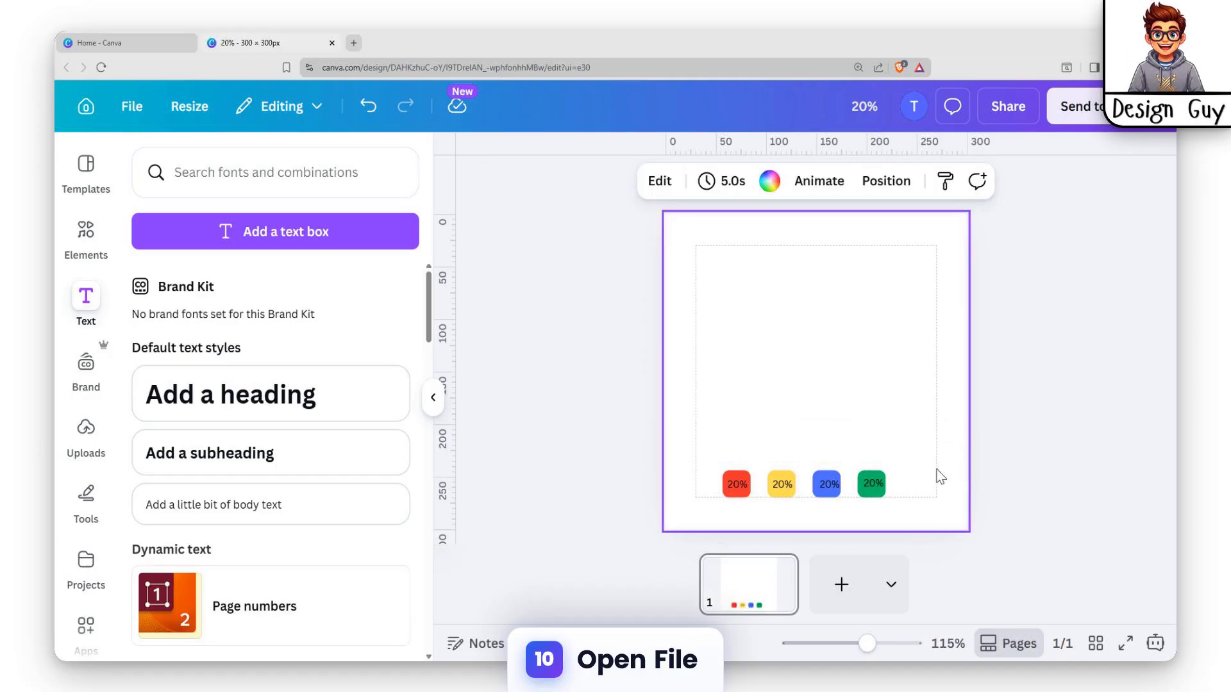
# Change the label on the yellow square to 40%
pyautogui.click(734, 486)
pyautogui.click(780, 483)
pyautogui.doubleClick(780, 485)
pyautogui.click(786, 485)
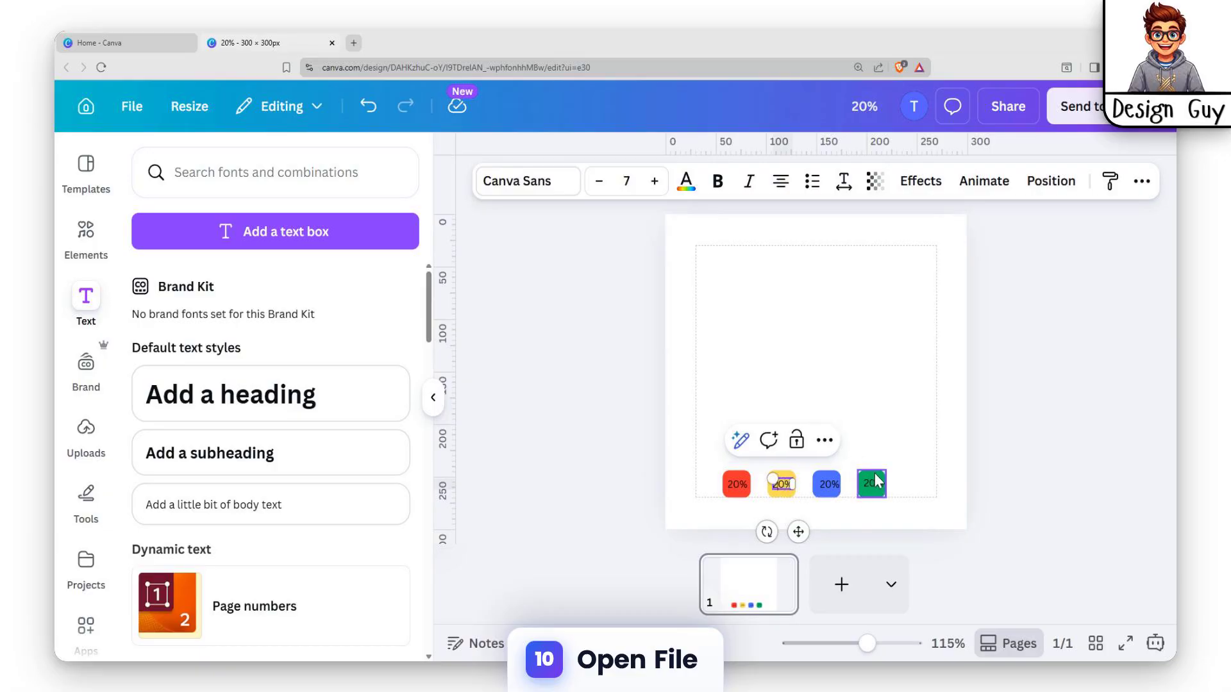
# Change the label on the blue square to 60% and the label on the green square to 80%
pyautogui.doubleClick(830, 485)
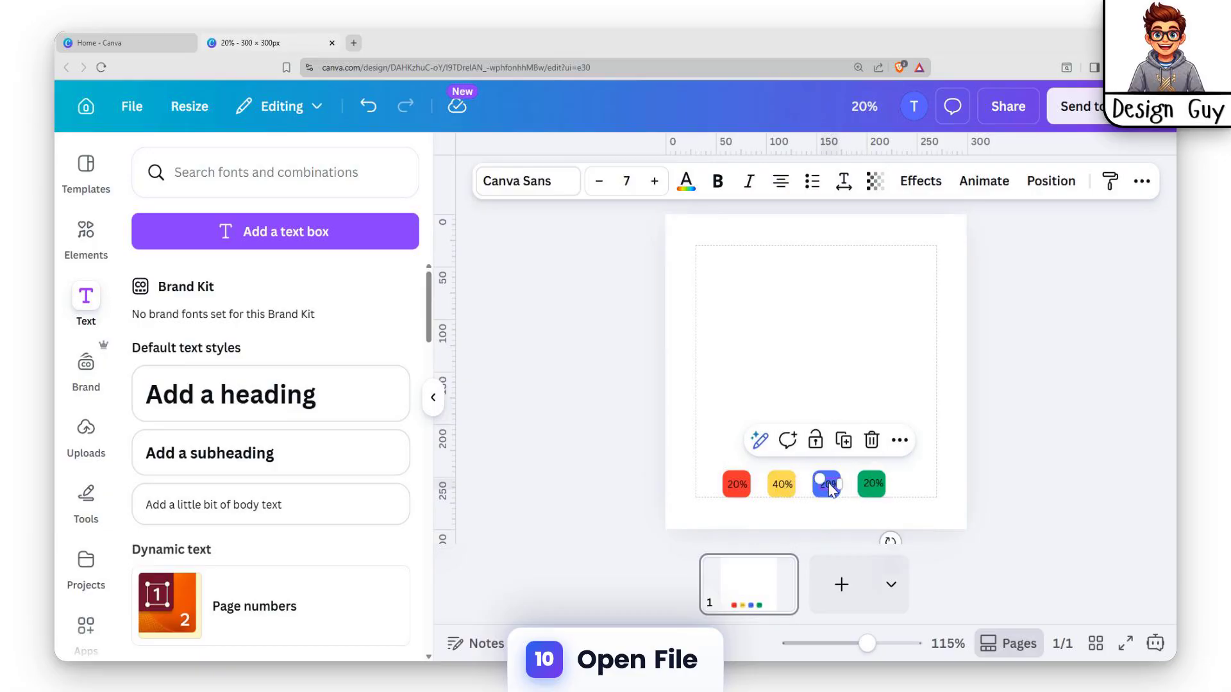
pyautogui.press('Left')
pyautogui.press('BackSpace')
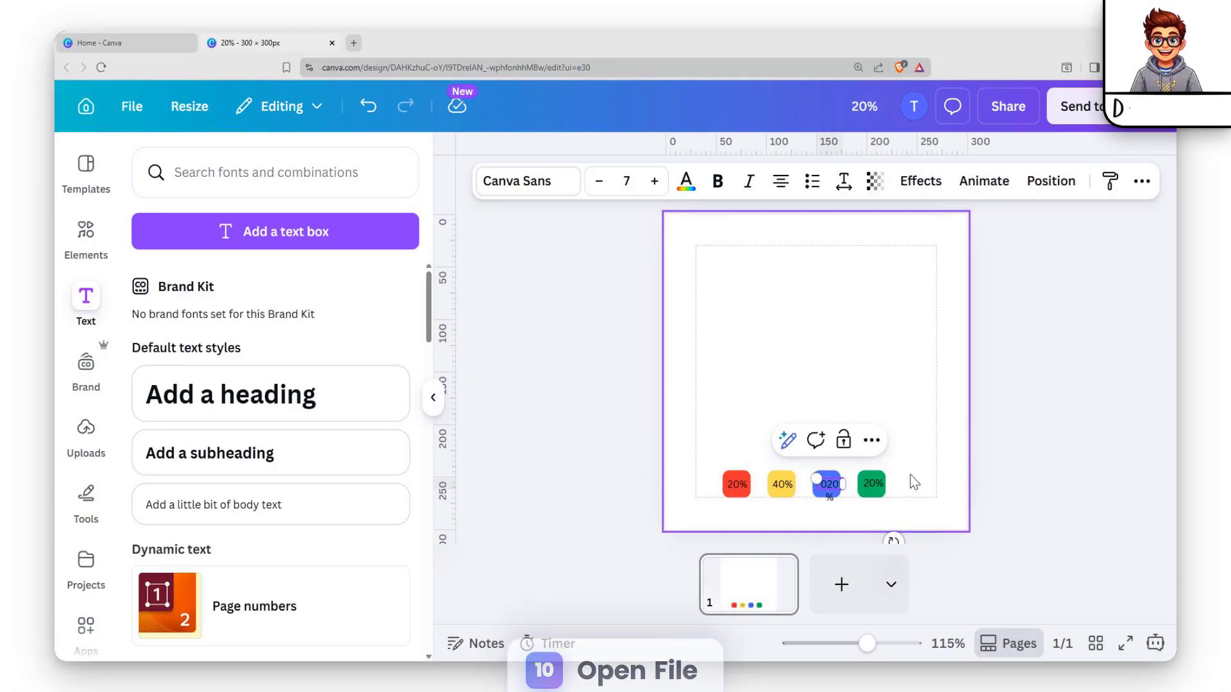
pyautogui.press('Delete')
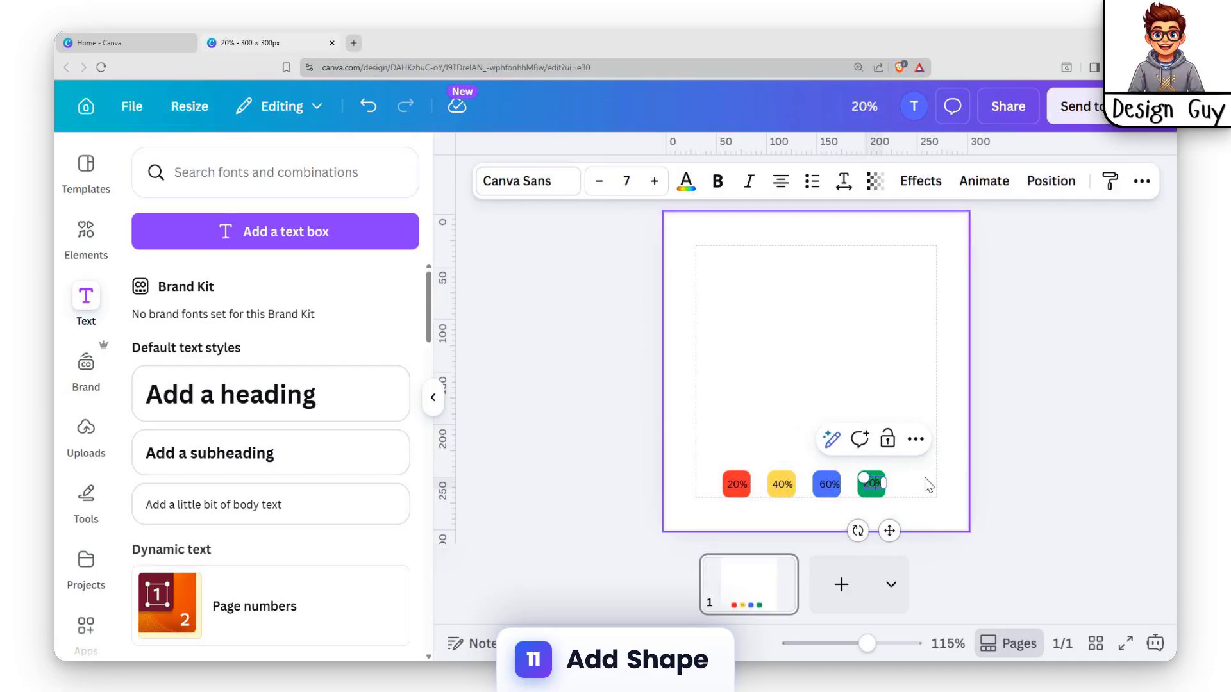
pyautogui.click(818, 411)
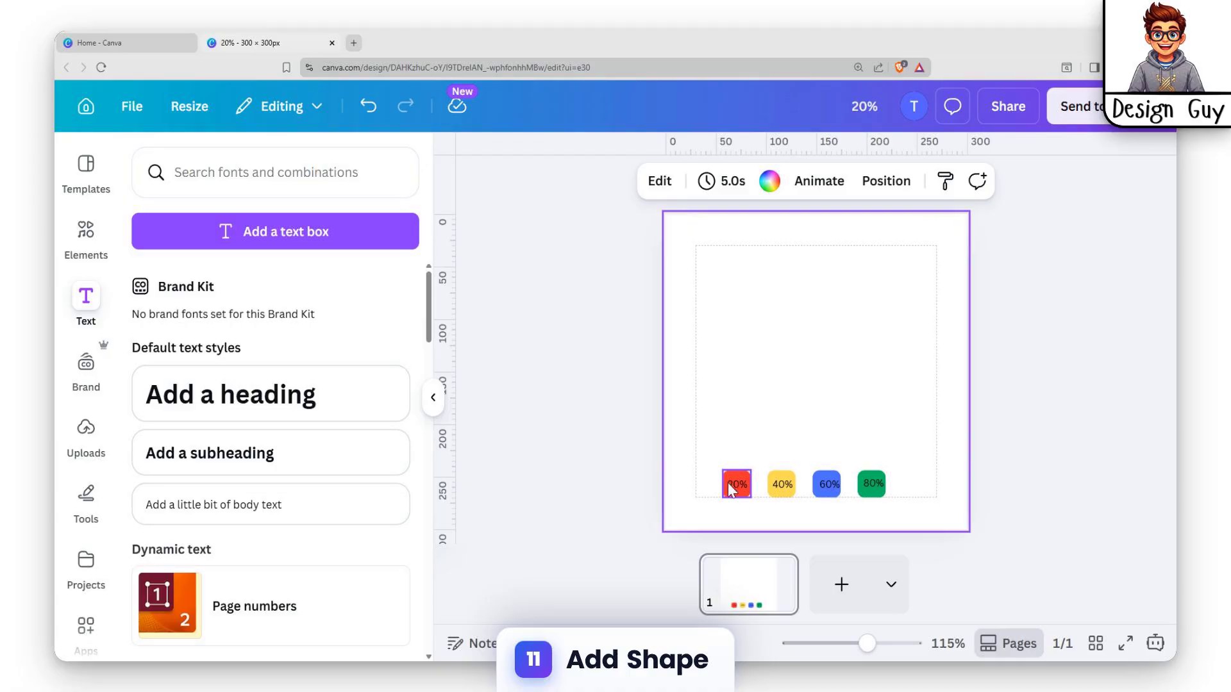
# Build progressively taller red bars over the labelled squares by duplicating the red rounded square and stretching the copies upward
pyautogui.click(754, 579)
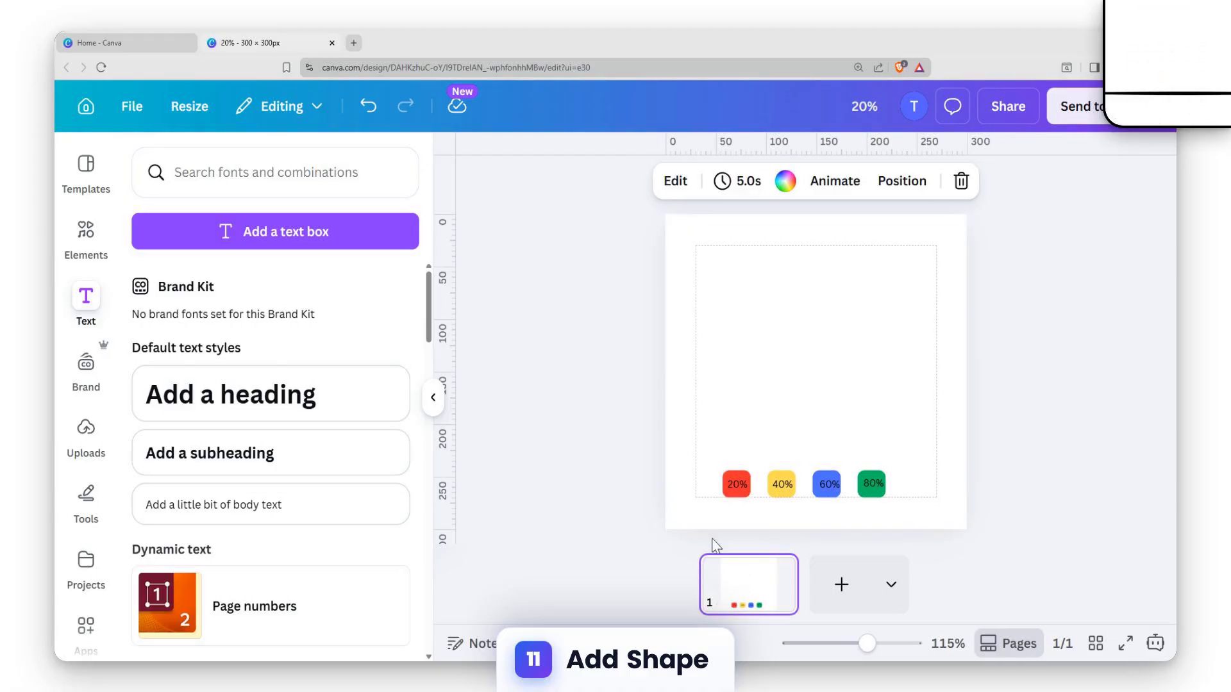
pyautogui.click(733, 481)
pyautogui.click(762, 312)
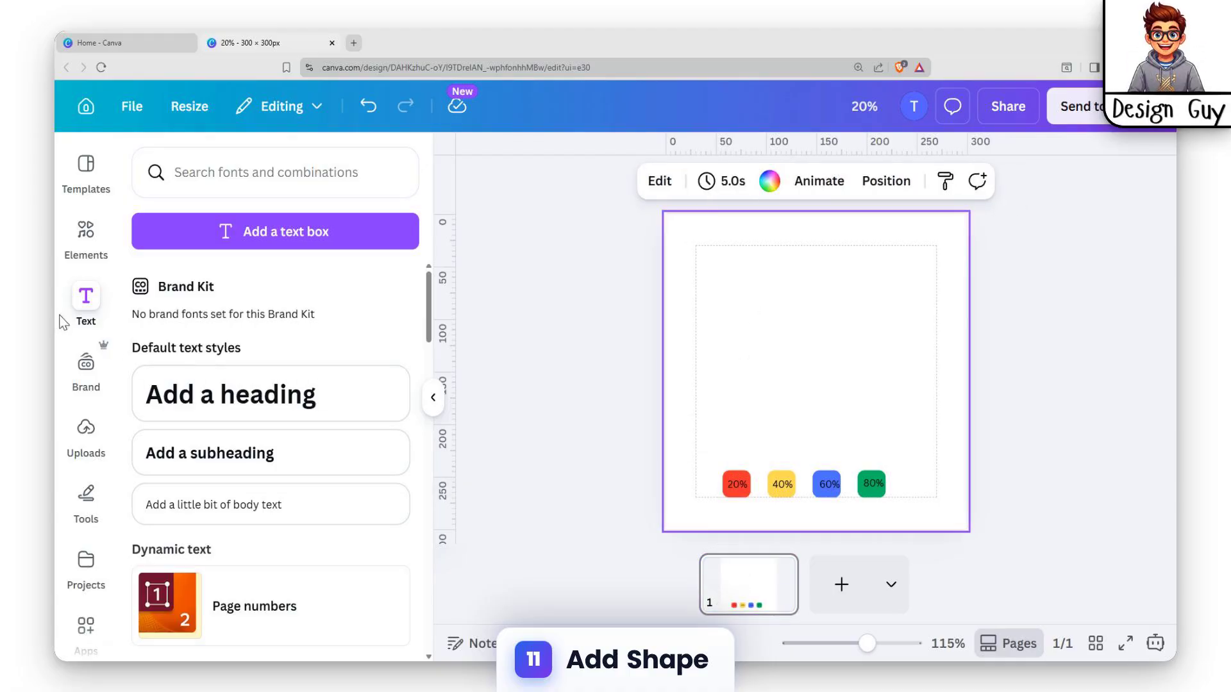
pyautogui.click(87, 243)
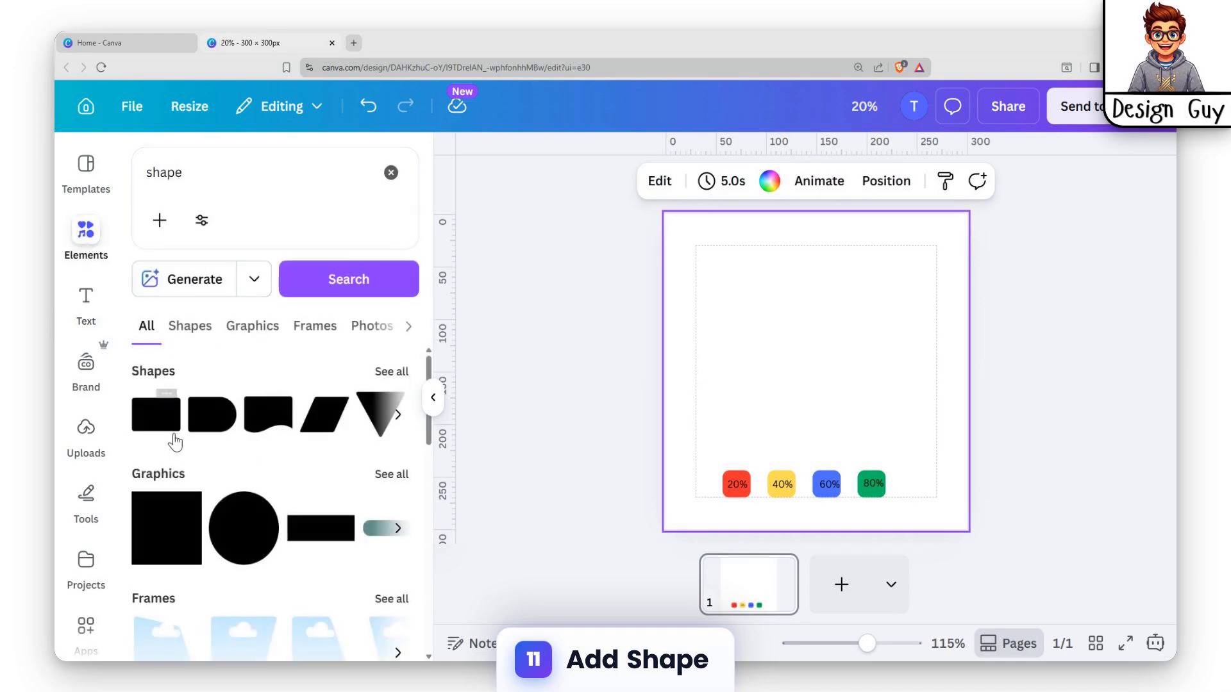
pyautogui.click(733, 480)
pyautogui.click(755, 452)
pyautogui.moveTo(755, 508); pyautogui.dragTo(830, 353)
# Undo the last two changes, and duplicate the red bar over the green square, stretching it into the tallest bar
pyautogui.hotkey('ctrl', 'z')
pyautogui.hotkey('ctrl', 'z')
pyautogui.hotkey('ctrl', 'd')
pyautogui.hotkey('ctrl', 'd')
pyautogui.moveTo(837, 449); pyautogui.dragTo(870, 442)
pyautogui.moveTo(871, 352); pyautogui.dragTo(868, 314)
pyautogui.click(960, 418)
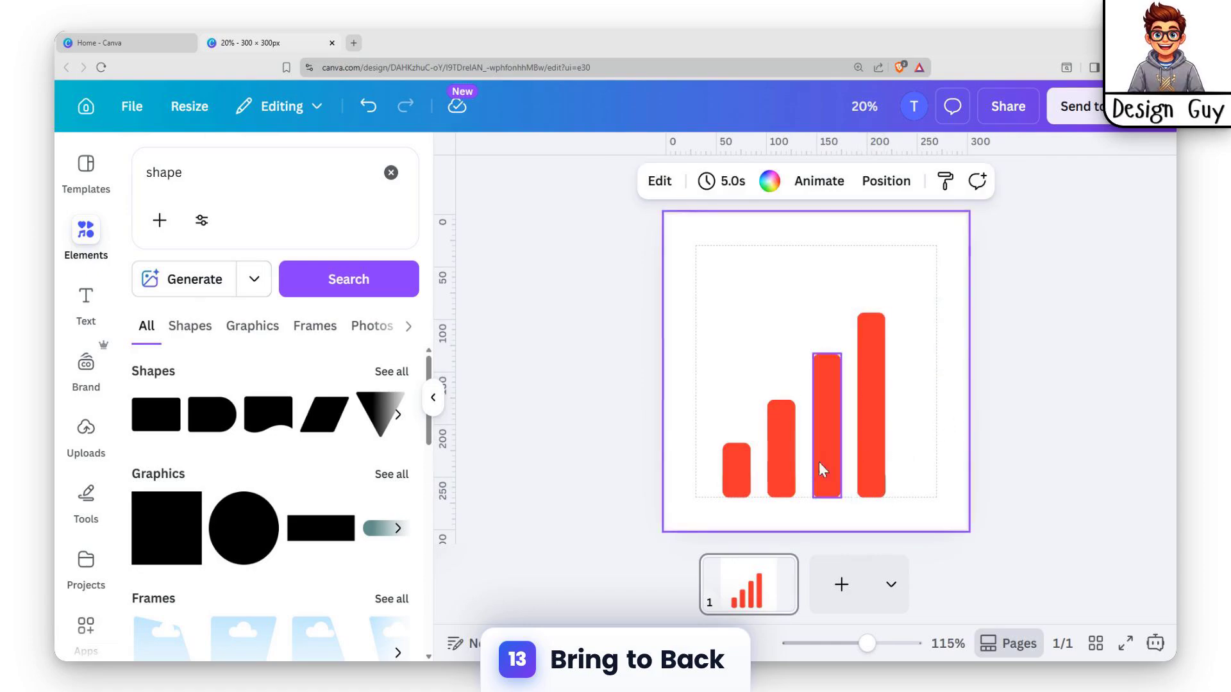
# Send all four red bars to the back, behind the coloured squares and their percentage labels
pyautogui.click(753, 480)
pyautogui.keyDown('shift'); pyautogui.click(785, 448); pyautogui.keyUp('shift')
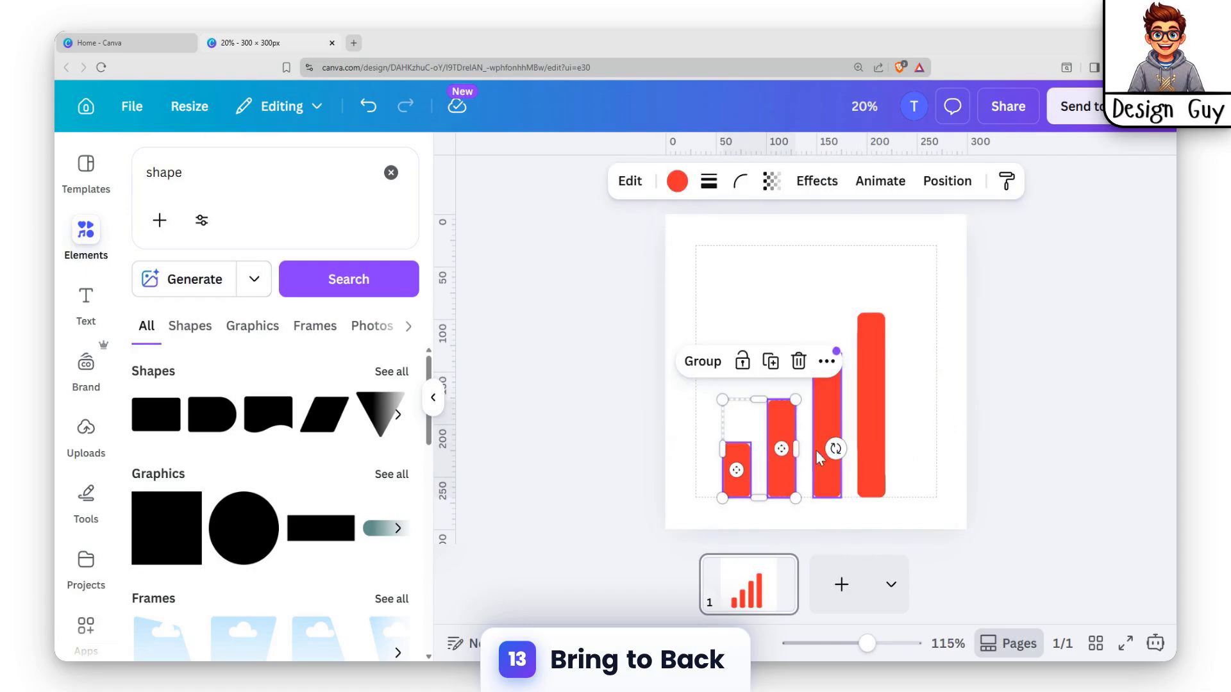
pyautogui.keyDown('shift'); pyautogui.click(821, 412); pyautogui.keyUp('shift')
pyautogui.keyDown('shift'); pyautogui.click(863, 409); pyautogui.keyUp('shift')
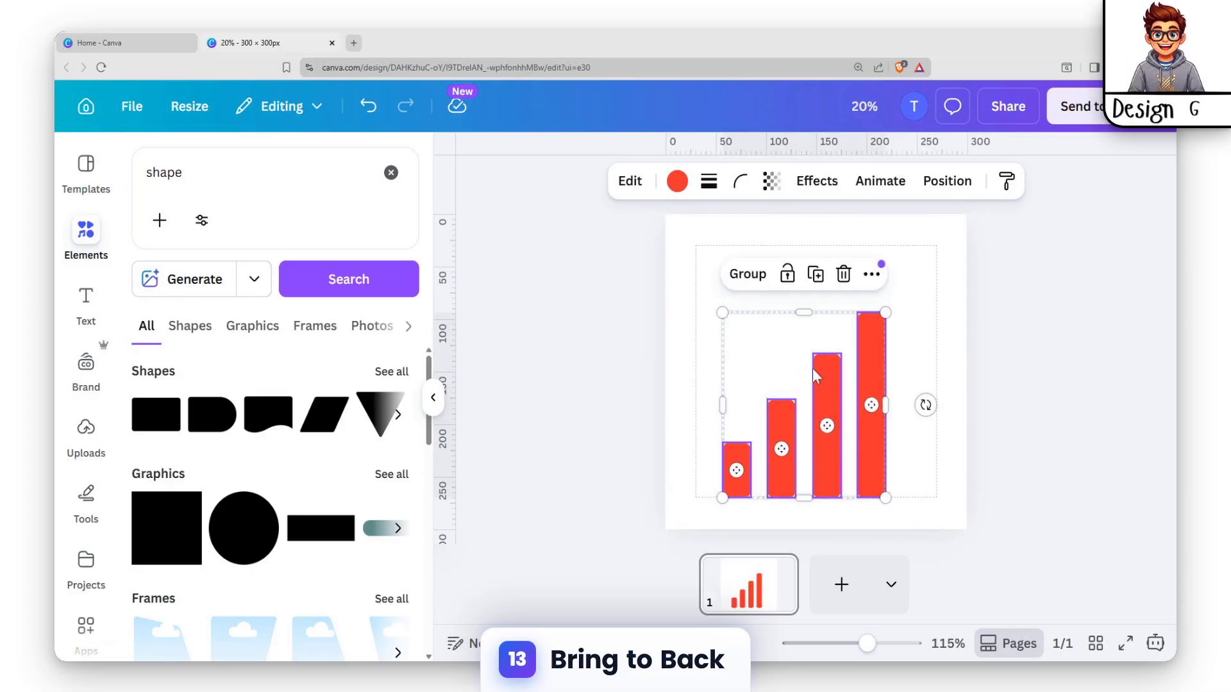
pyautogui.rightClick(822, 379)
pyautogui.moveTo(915, 378)
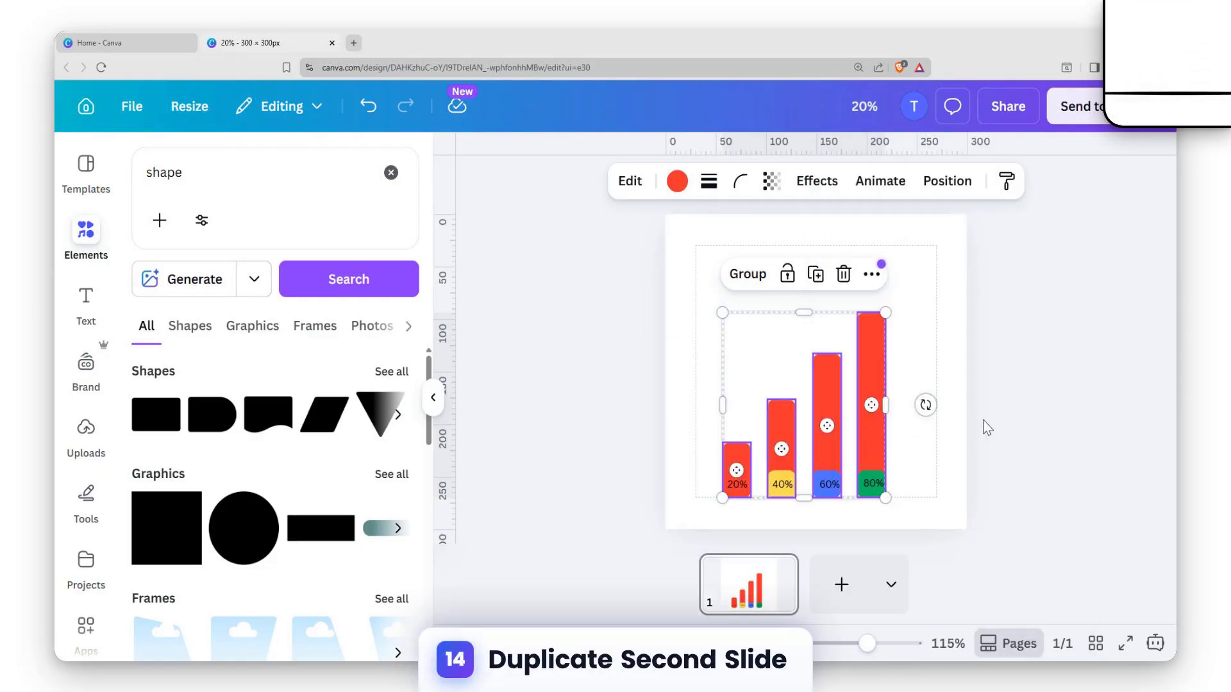
pyautogui.click(973, 448)
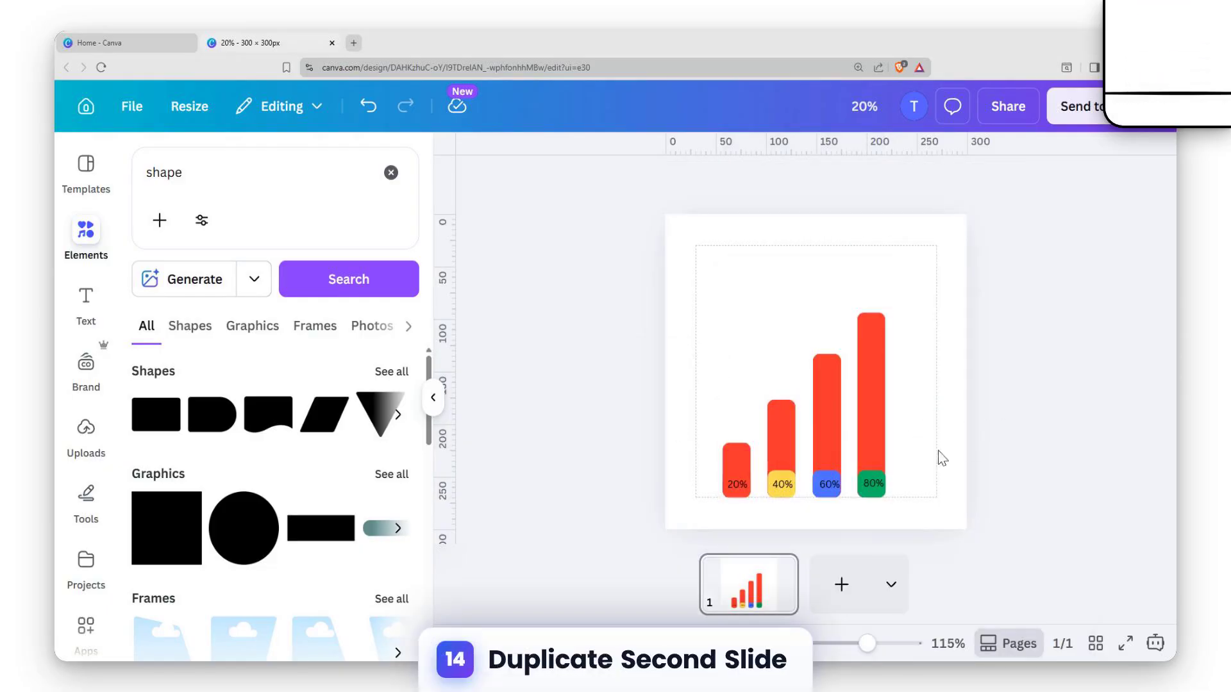
# Recolour the shortest bar, behind the 20% square, with the light purple default solid colour
pyautogui.click(736, 461)
pyautogui.click(677, 183)
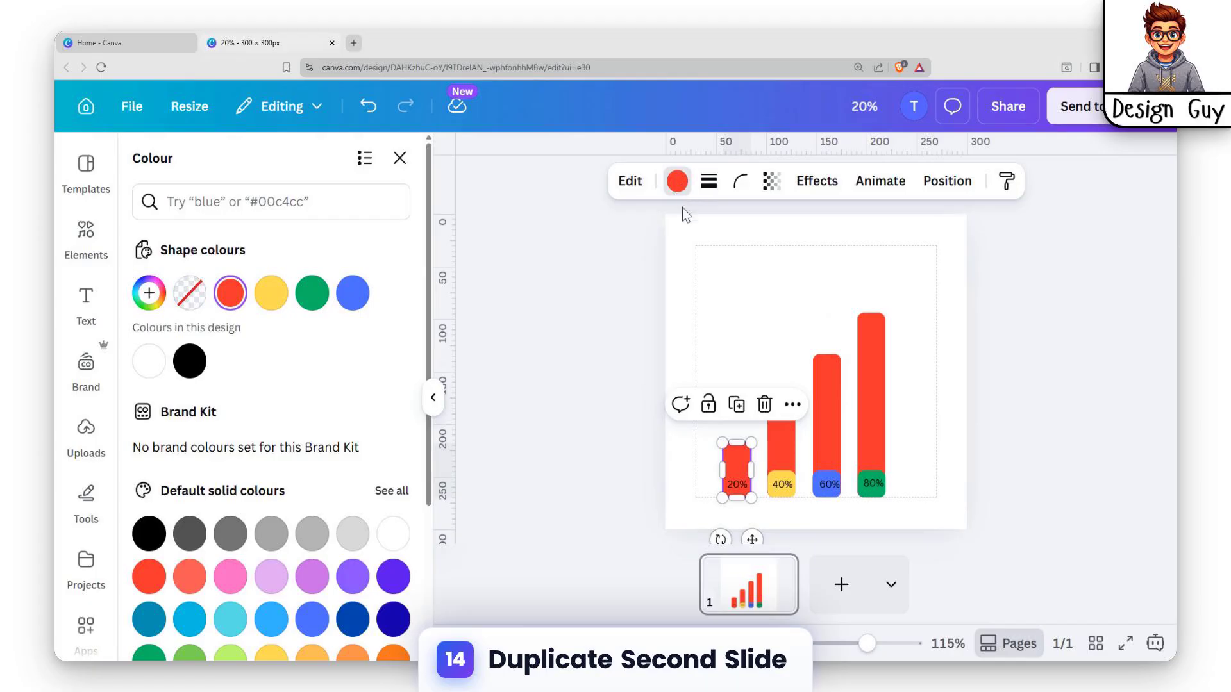
pyautogui.scroll(-2, 305, 519)
pyautogui.click(352, 434)
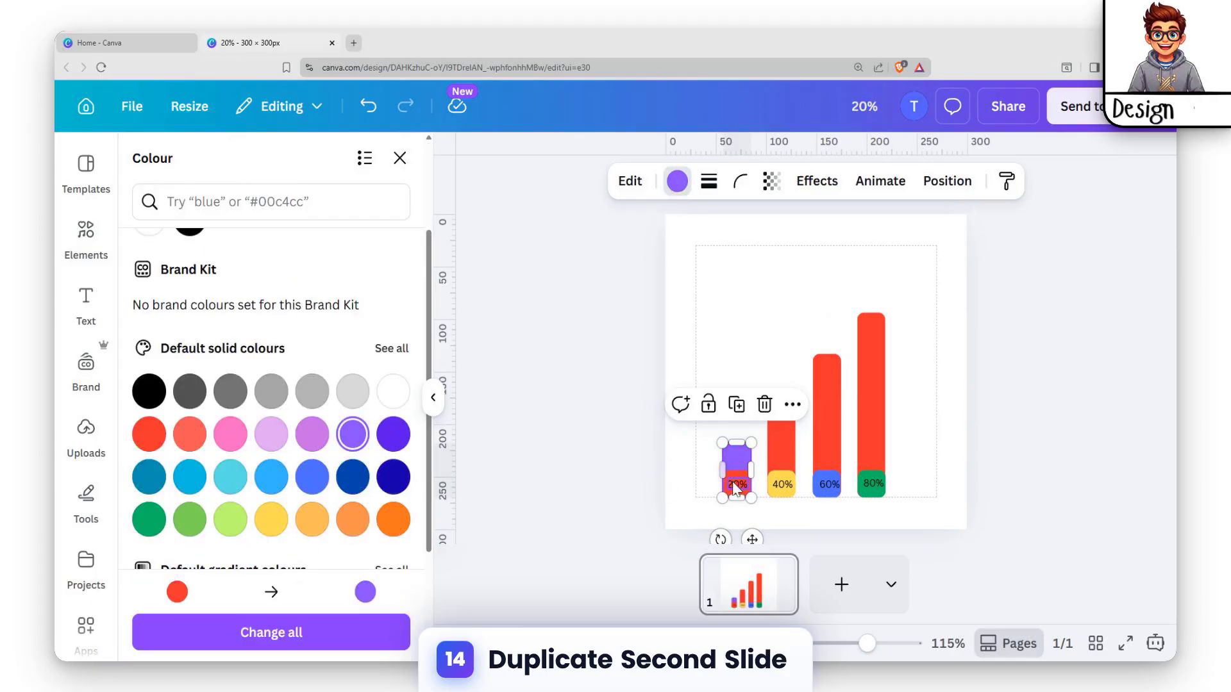
# Recolour the three remaining red bars behind the 40%, 60% and 80% squares with the same light purple
pyautogui.click(779, 445)
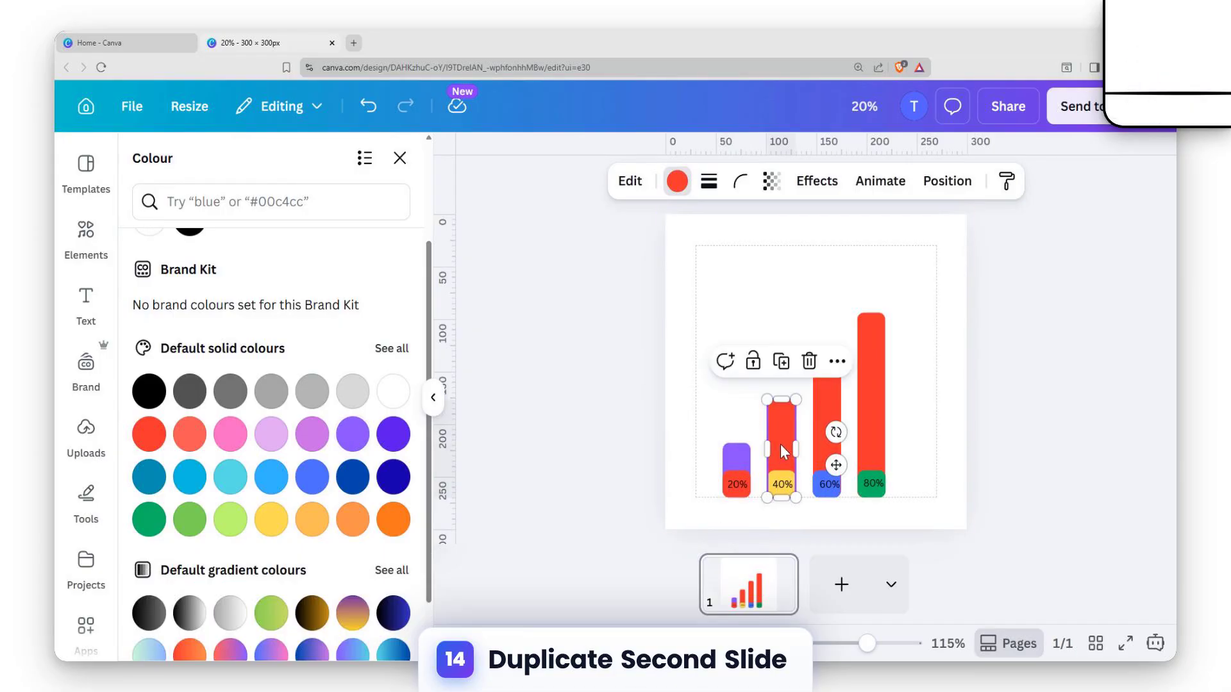
pyautogui.keyDown('shift'); pyautogui.click(829, 419); pyautogui.keyUp('shift')
pyautogui.keyDown('shift'); pyautogui.click(880, 402); pyautogui.keyUp('shift')
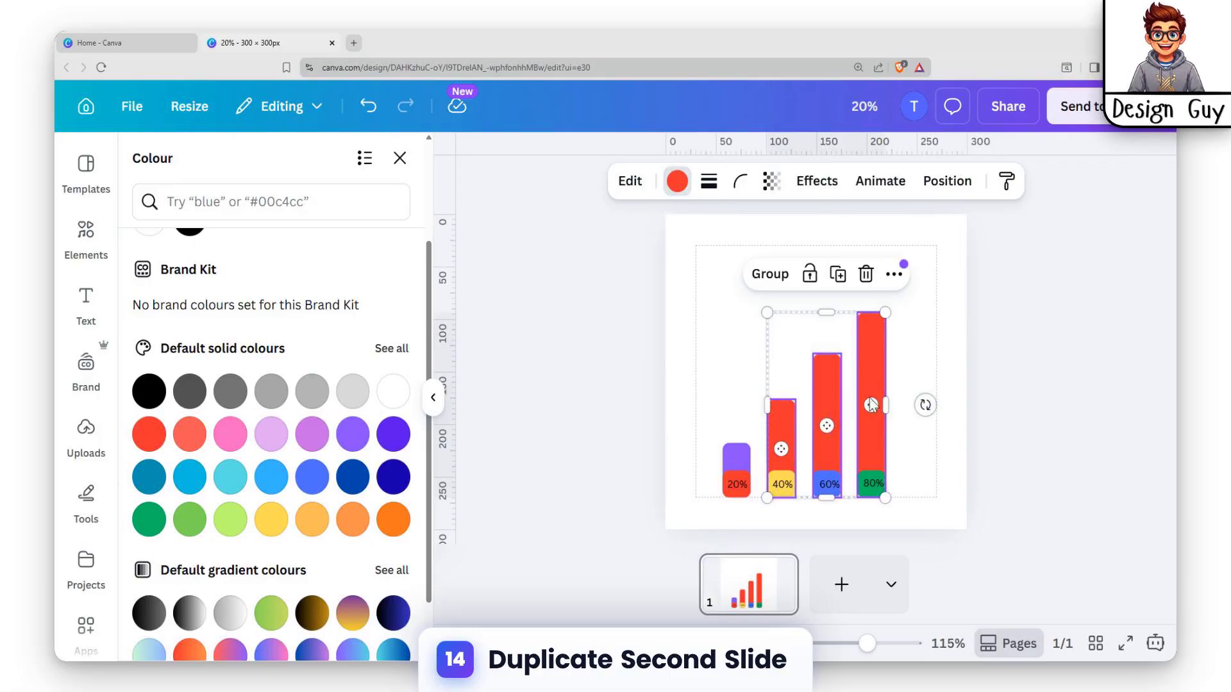
pyautogui.click(352, 436)
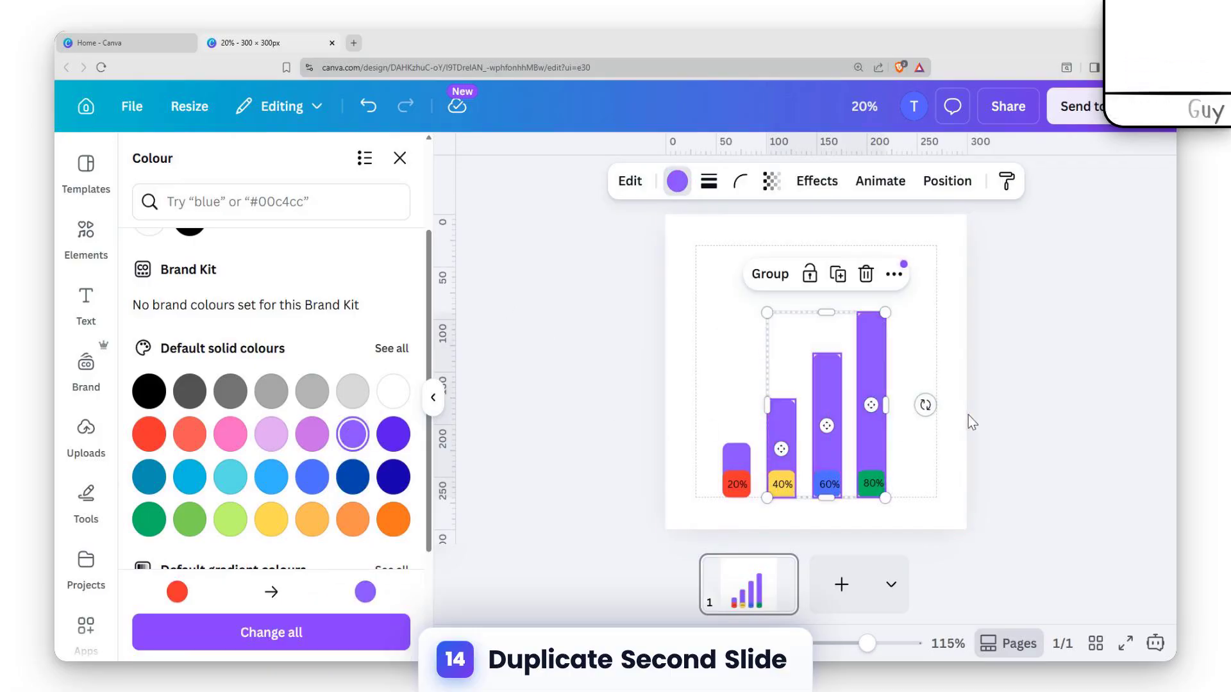
pyautogui.click(931, 430)
pyautogui.click(549, 473)
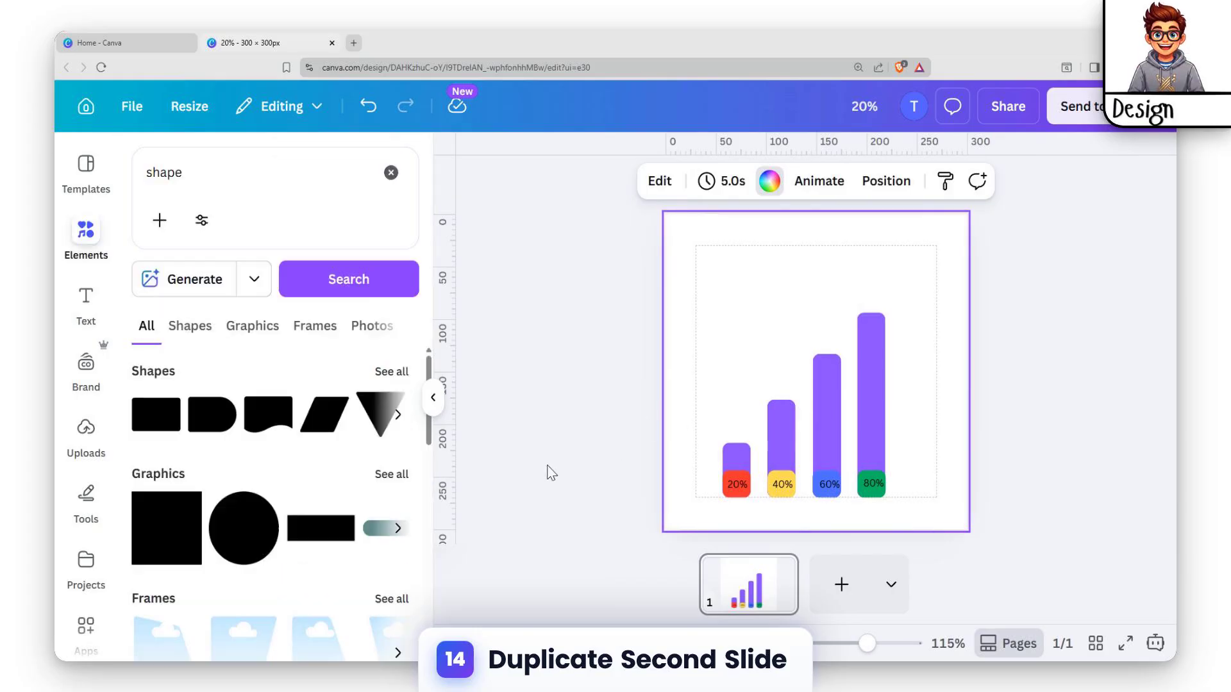
# Duplicate the bar chart page and open the second page for editing
pyautogui.click(750, 583)
pyautogui.hotkey('ctrl', 'd')
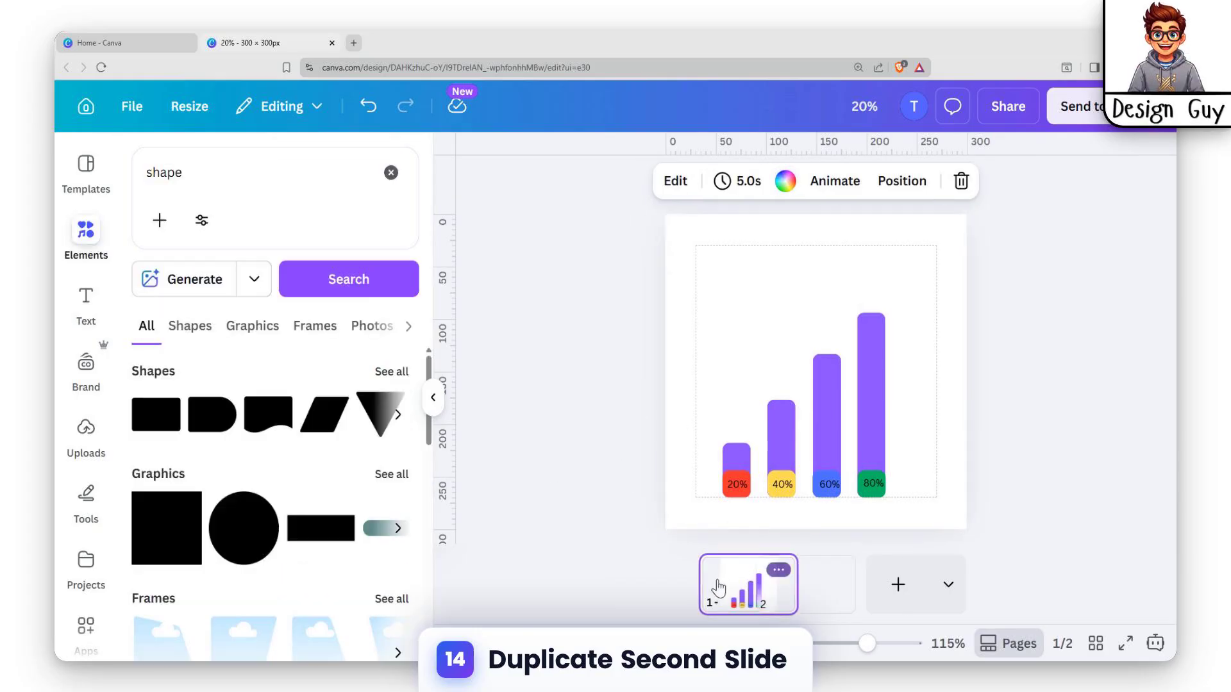
pyautogui.click(671, 606)
pyautogui.click(798, 593)
# Change the labels on the red and yellow squares of page 2 to 0%
pyautogui.doubleClick(740, 485)
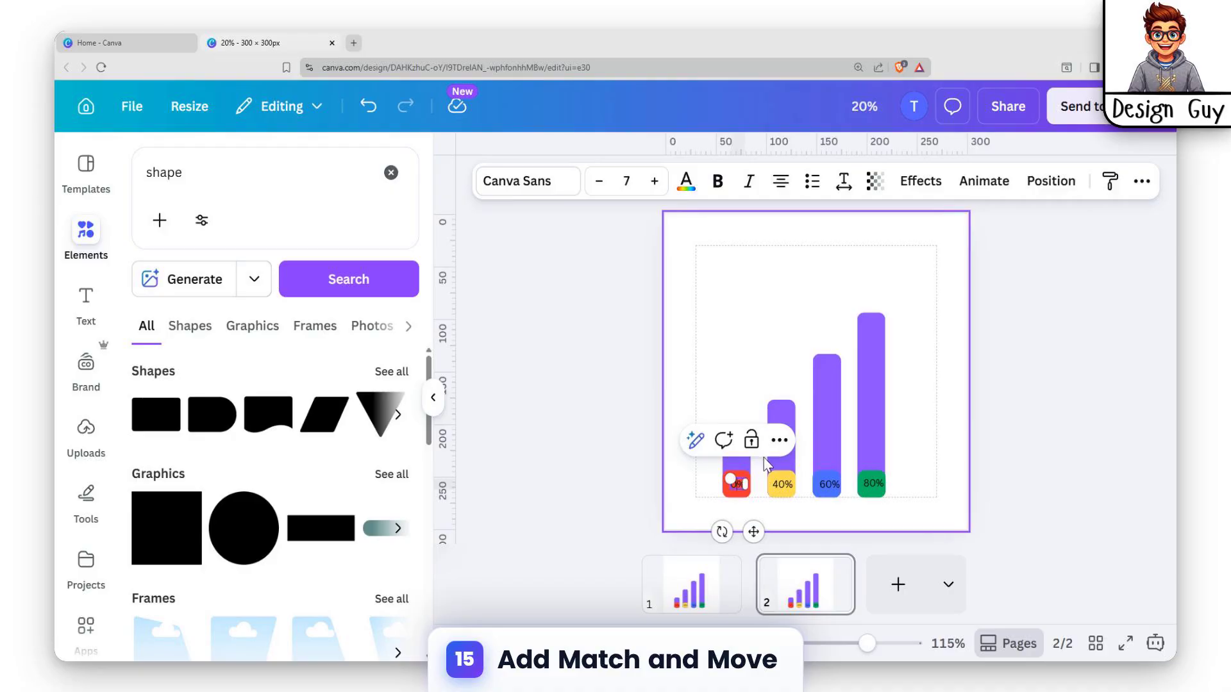
pyautogui.click(780, 487)
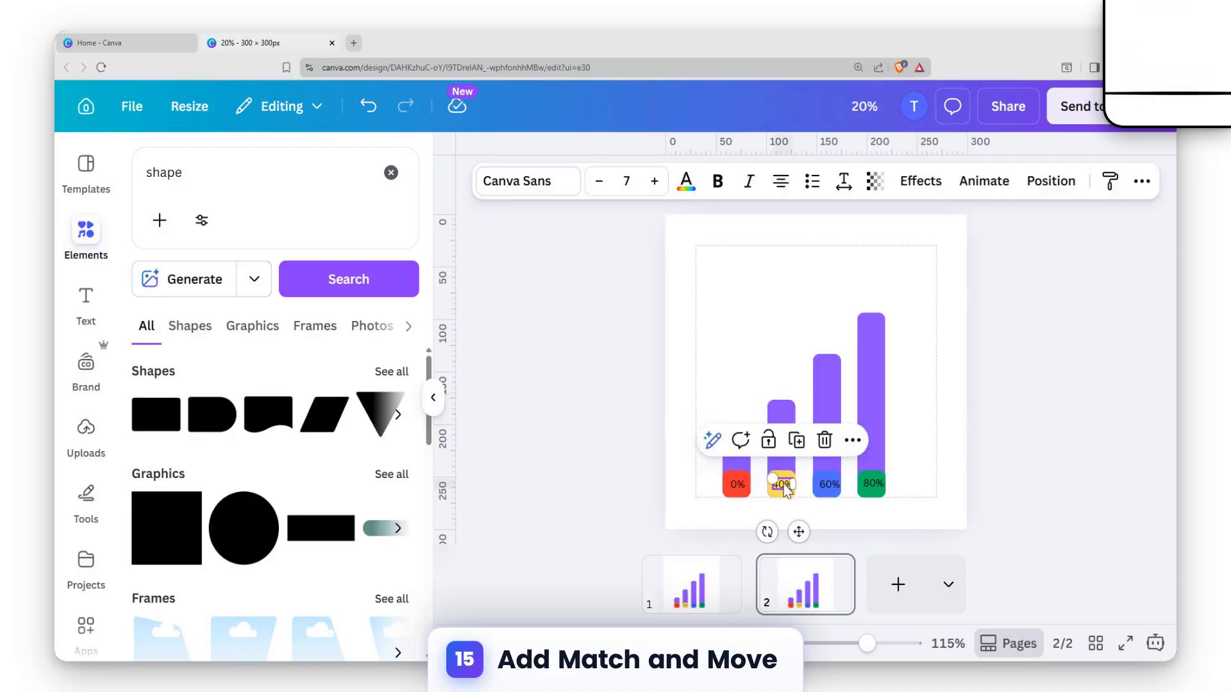
pyautogui.keyDown('shift'); pyautogui.click(826, 486); pyautogui.keyUp('shift')
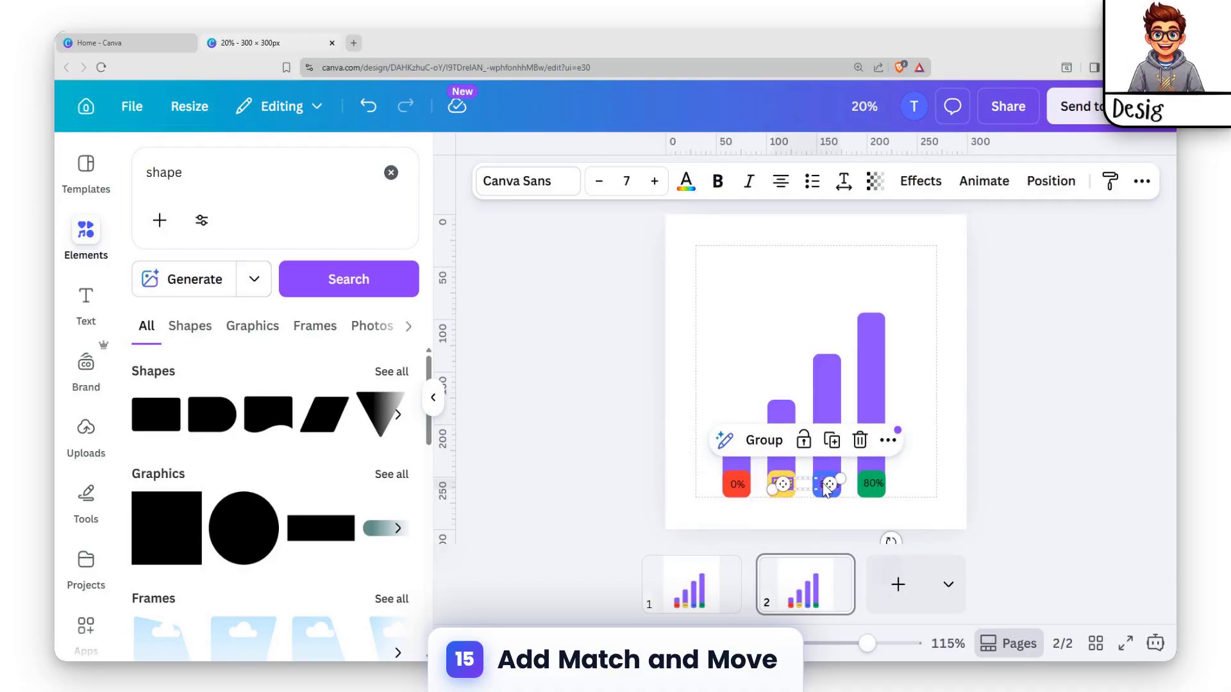
pyautogui.click(791, 522)
pyautogui.click(781, 484)
pyautogui.moveTo(781, 484); pyautogui.dragTo(826, 489)
# Change the labels on the blue and green squares of page 2 to 0%
pyautogui.click(825, 485)
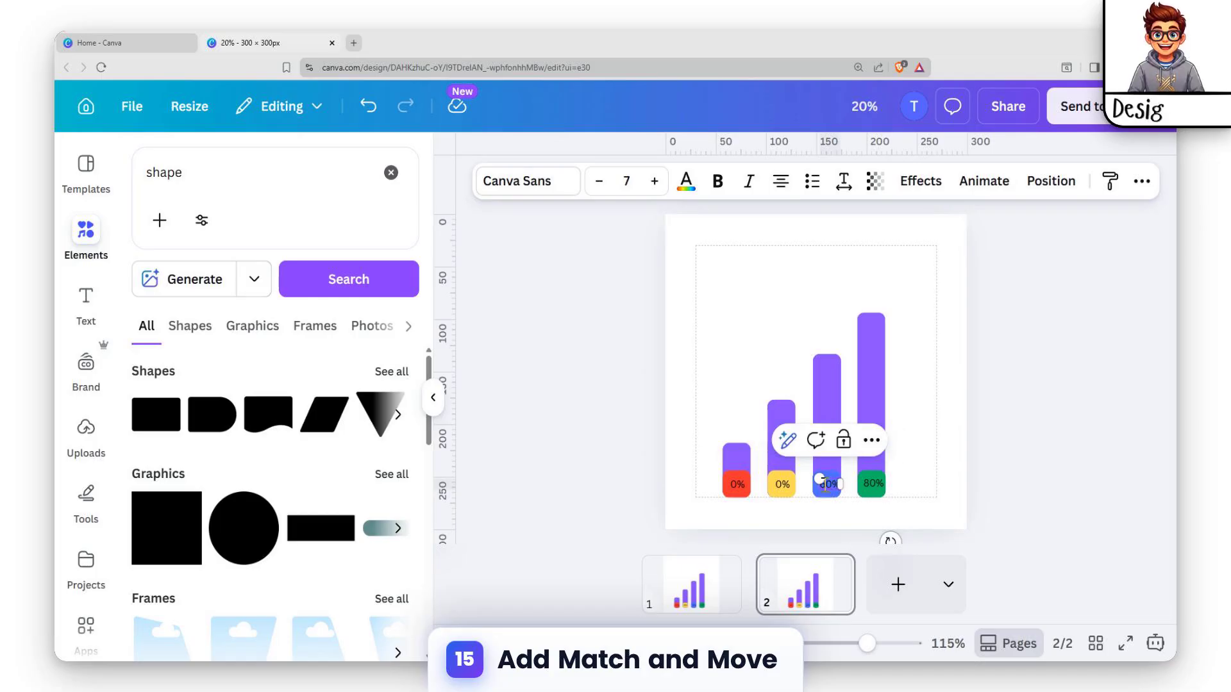
pyautogui.click(873, 489)
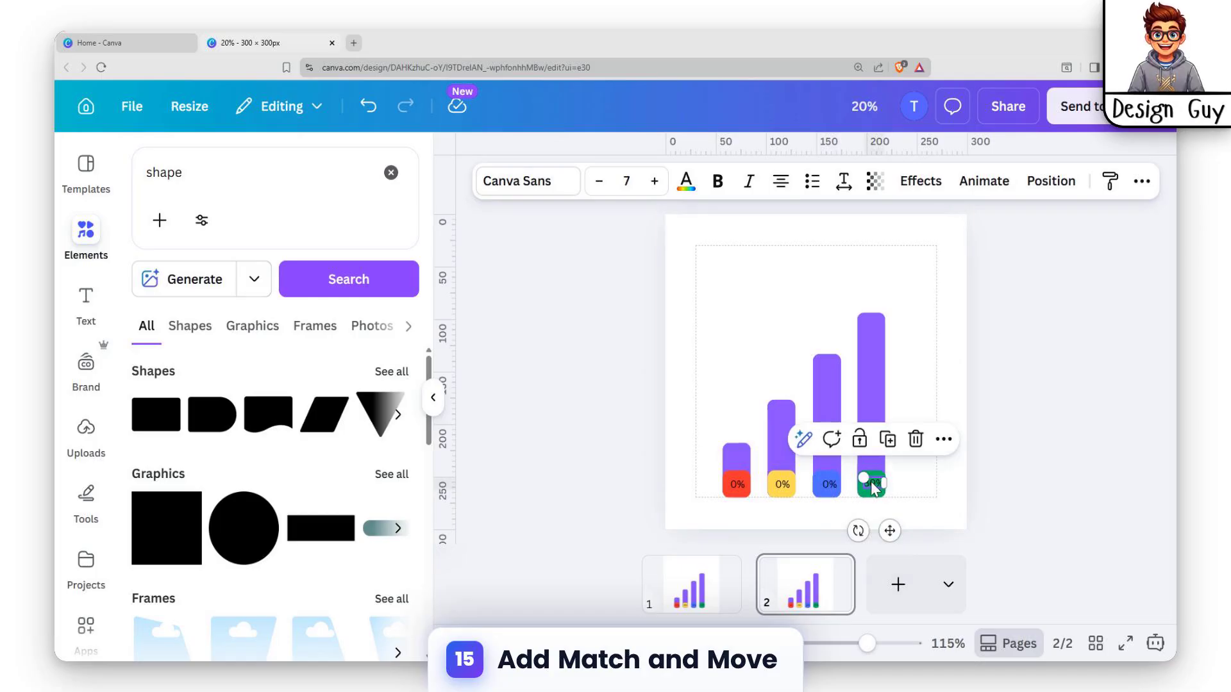
pyautogui.click(873, 483)
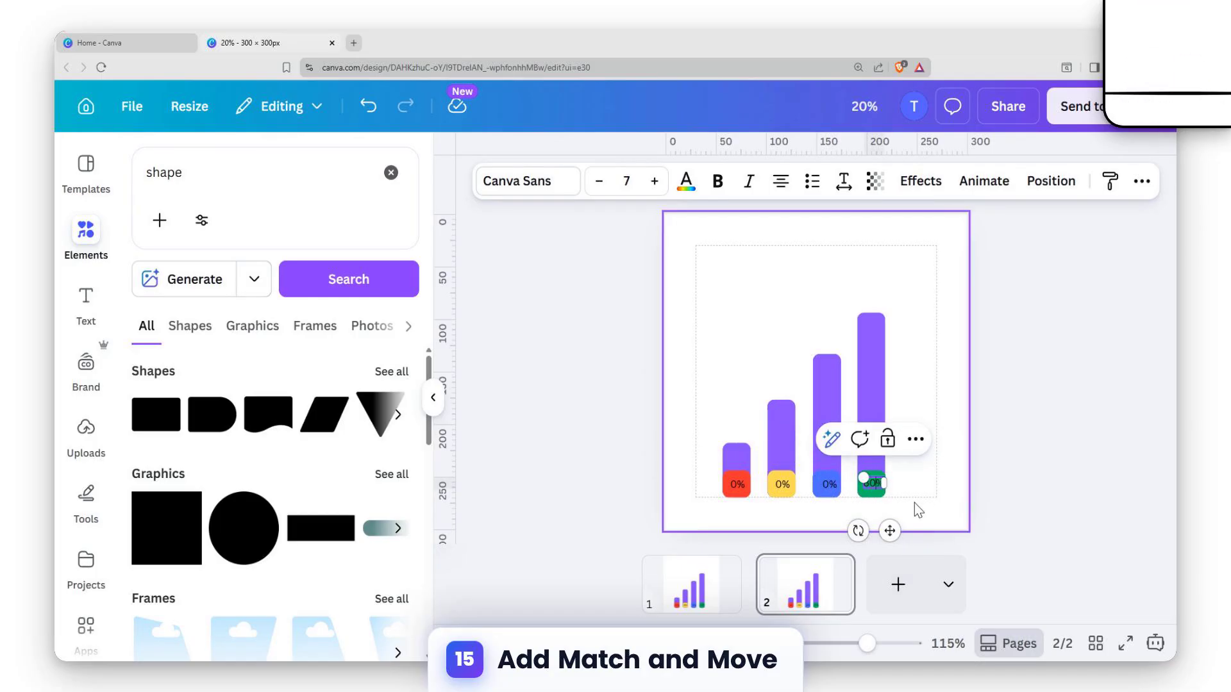
pyautogui.click(928, 486)
# Shrink all four purple bars on page 2 down to the height of the coloured squares in front of them
pyautogui.click(868, 347)
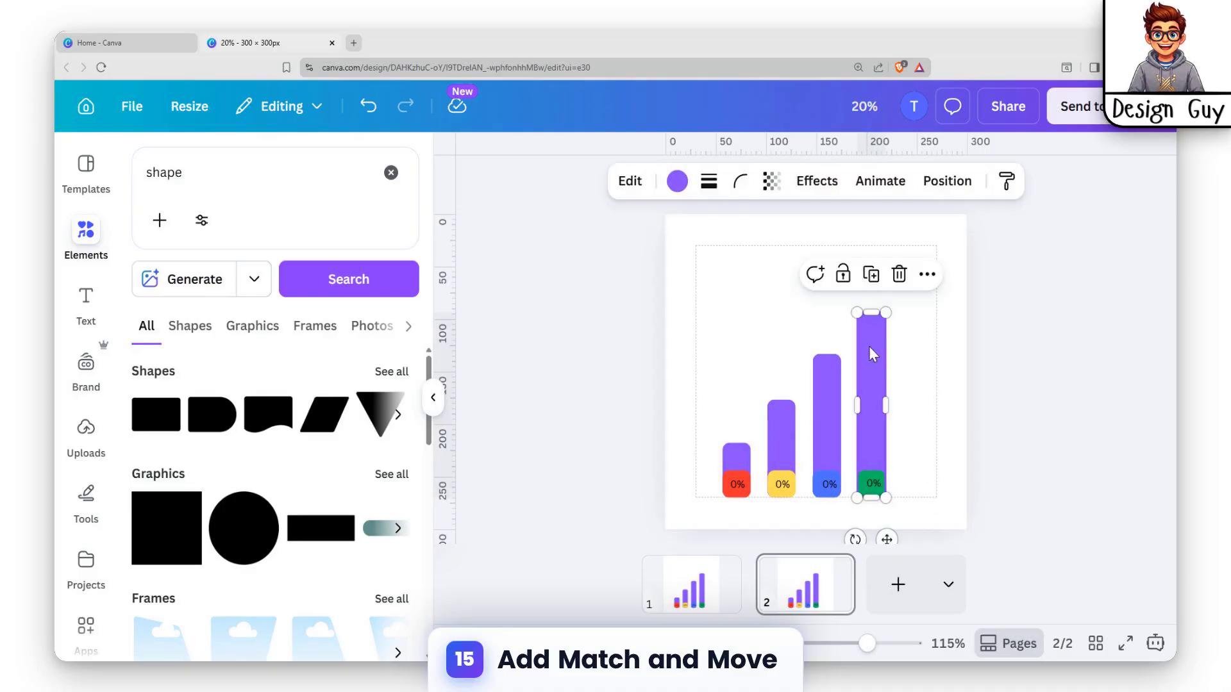
pyautogui.moveTo(870, 312); pyautogui.dragTo(869, 471)
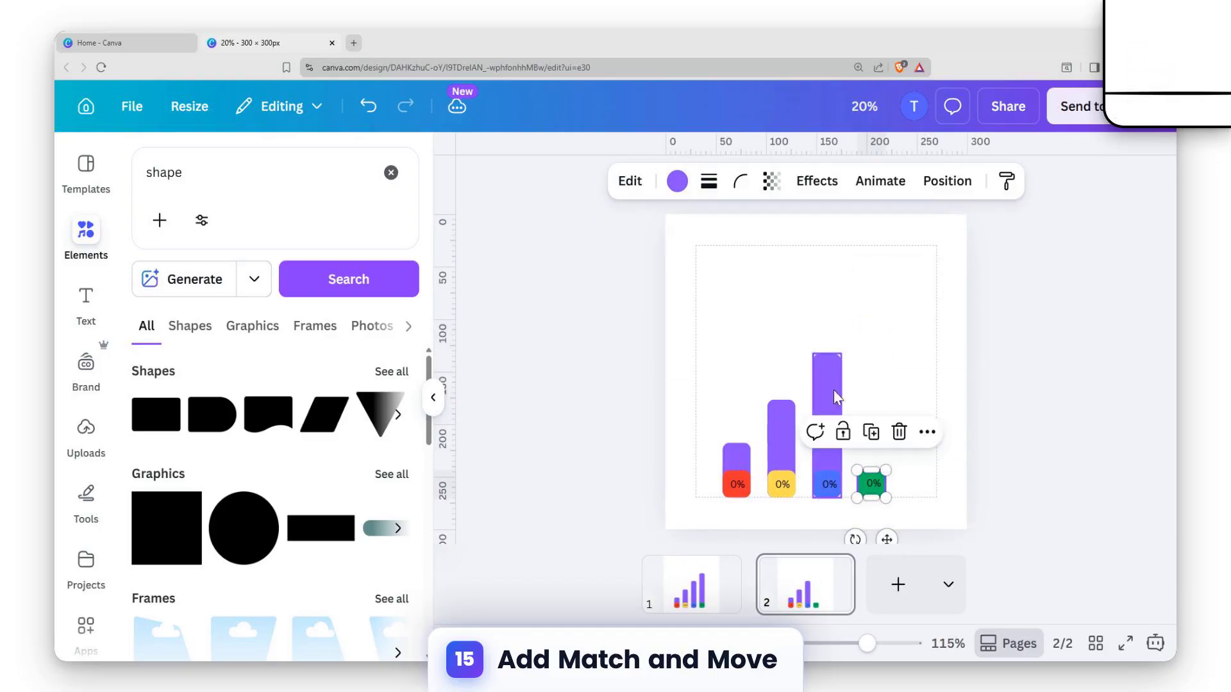
pyautogui.click(827, 356)
pyautogui.moveTo(827, 353); pyautogui.dragTo(831, 474)
pyautogui.click(781, 436)
pyautogui.moveTo(782, 397); pyautogui.dragTo(736, 476)
pyautogui.click(737, 457)
pyautogui.click(904, 460)
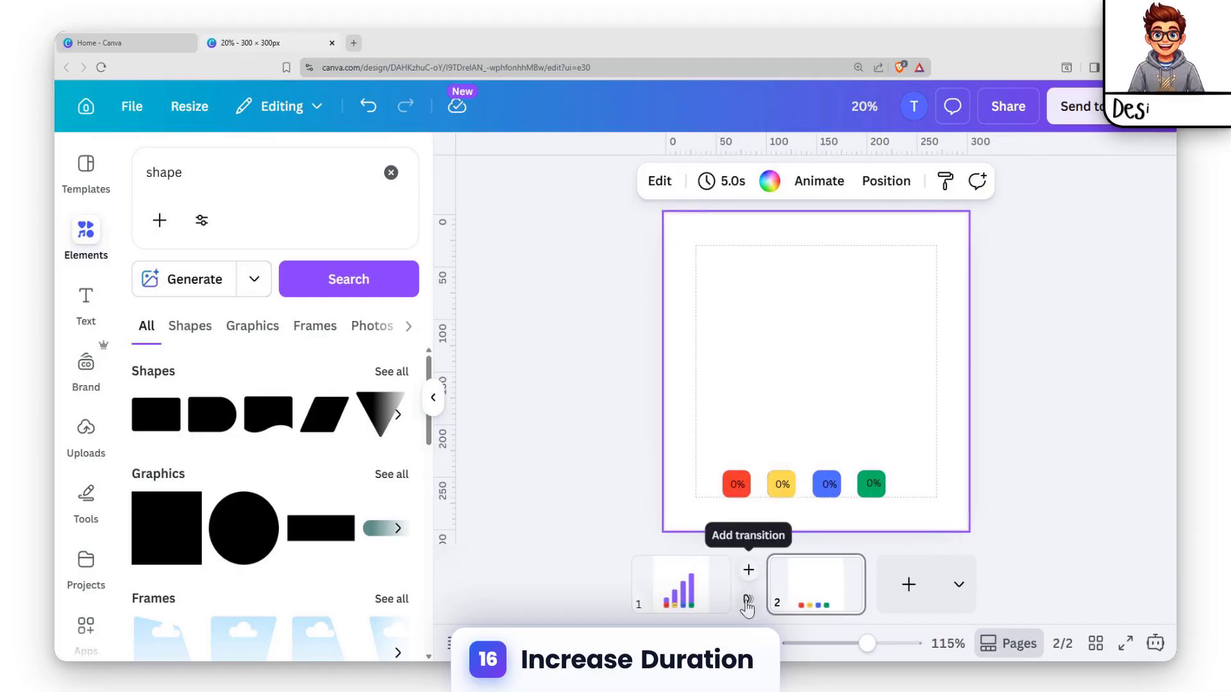
# Add a Match & Move transition between pages 1 and 2 with a duration of 2.5 seconds
pyautogui.click(746, 601)
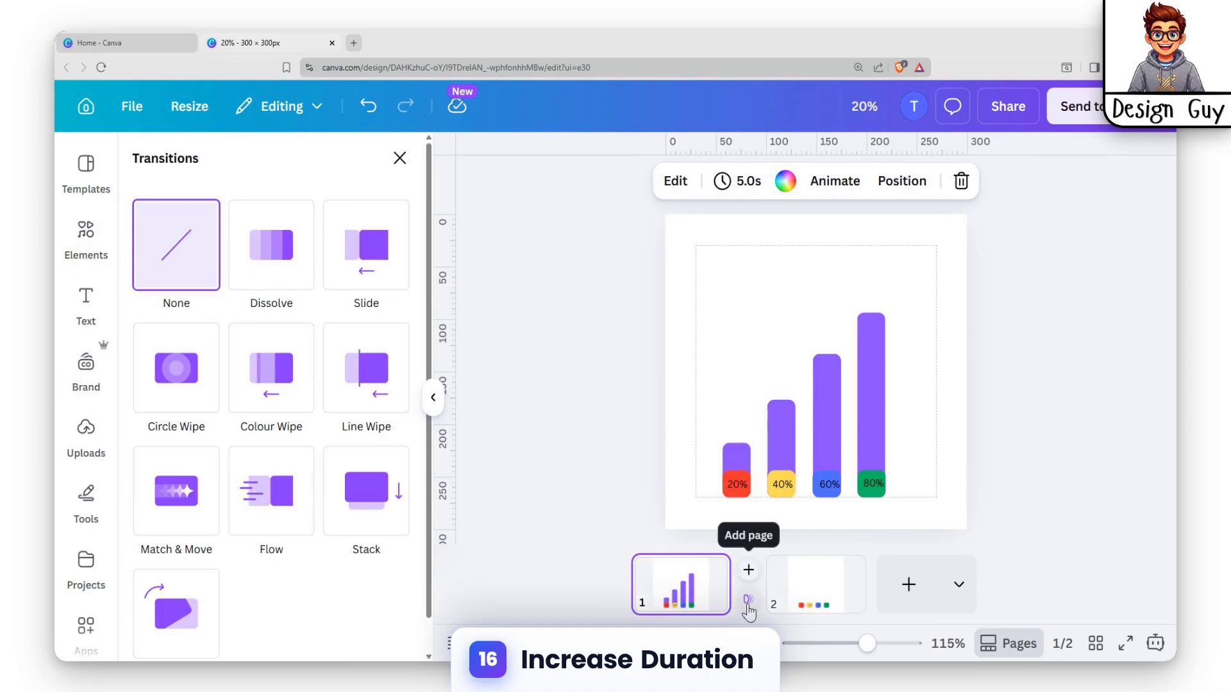
pyautogui.click(155, 520)
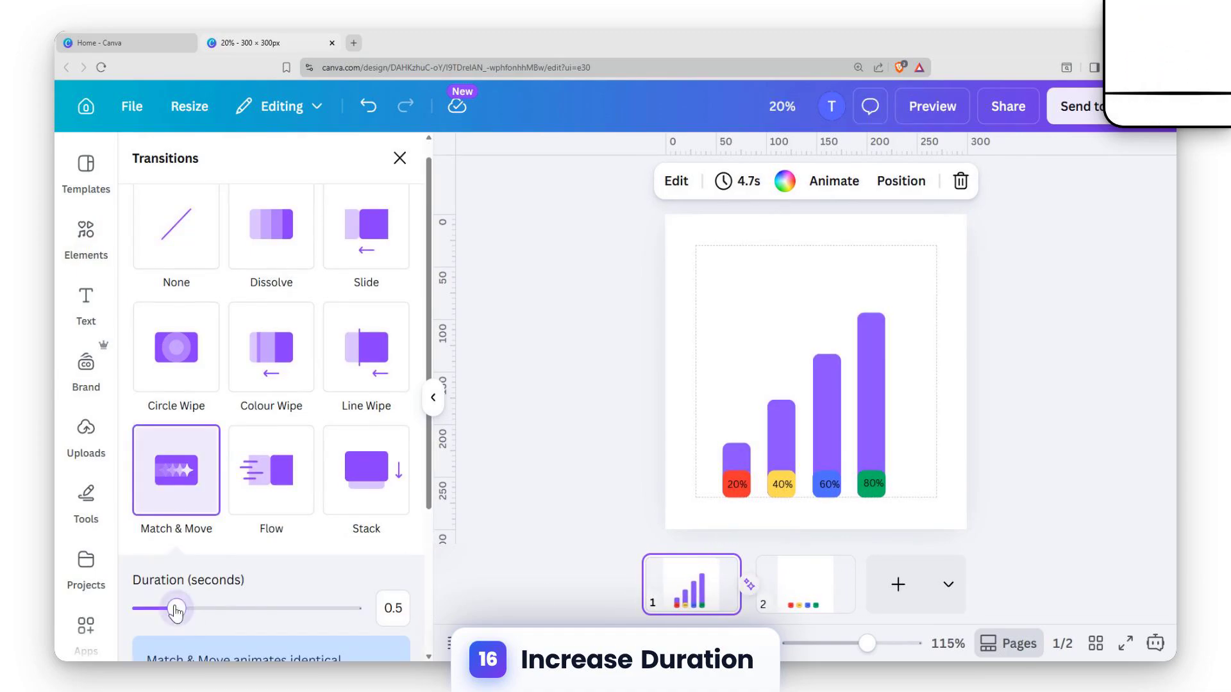
pyautogui.moveTo(312, 611); pyautogui.dragTo(480, 614)
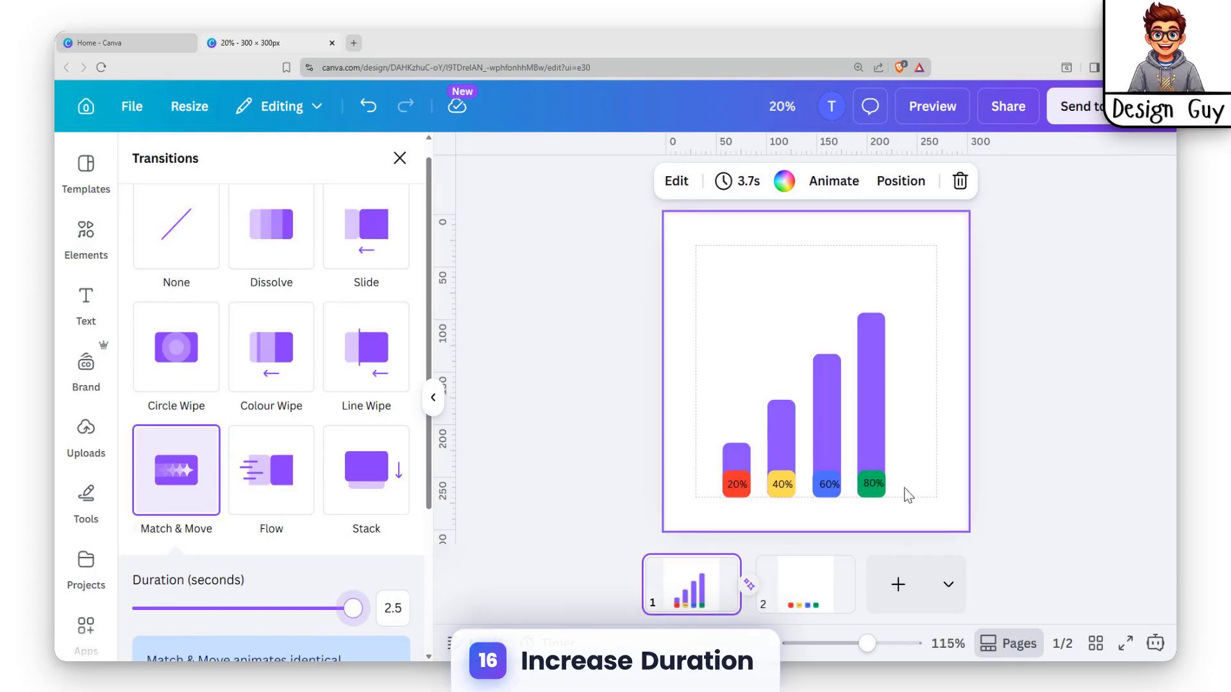
# Preview the two-page animation, and undo the transition and the bar shrinking on page 2
pyautogui.click(932, 107)
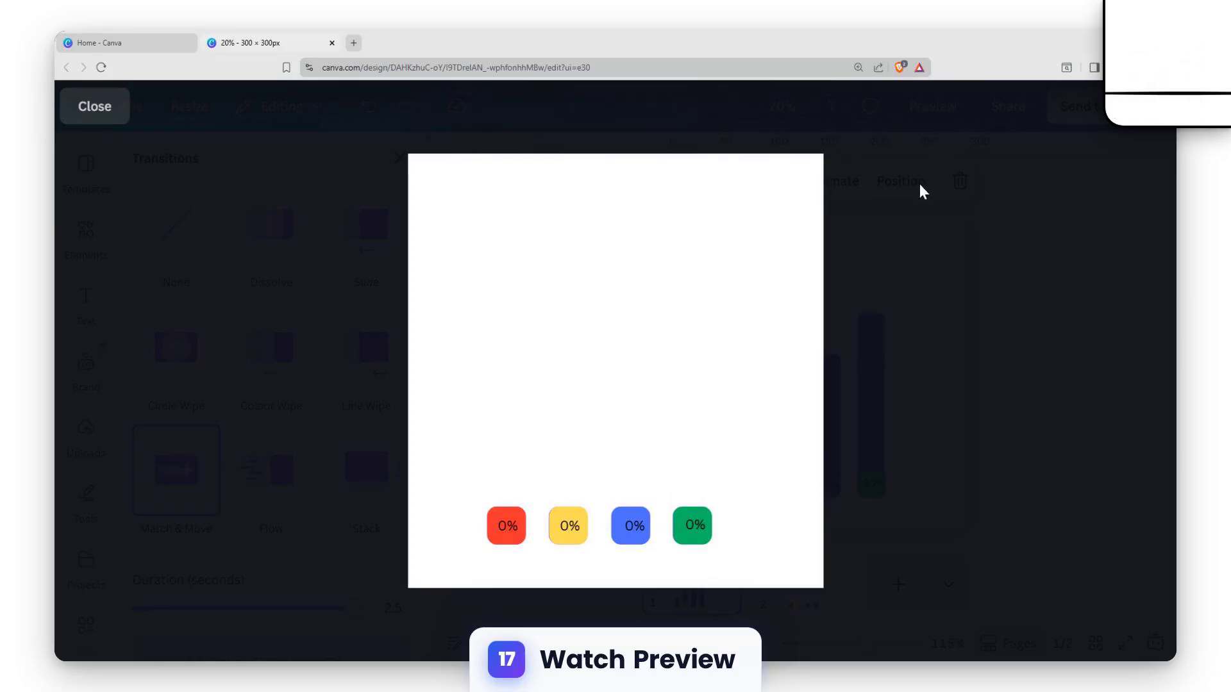
pyautogui.press('Escape')
pyautogui.click(813, 576)
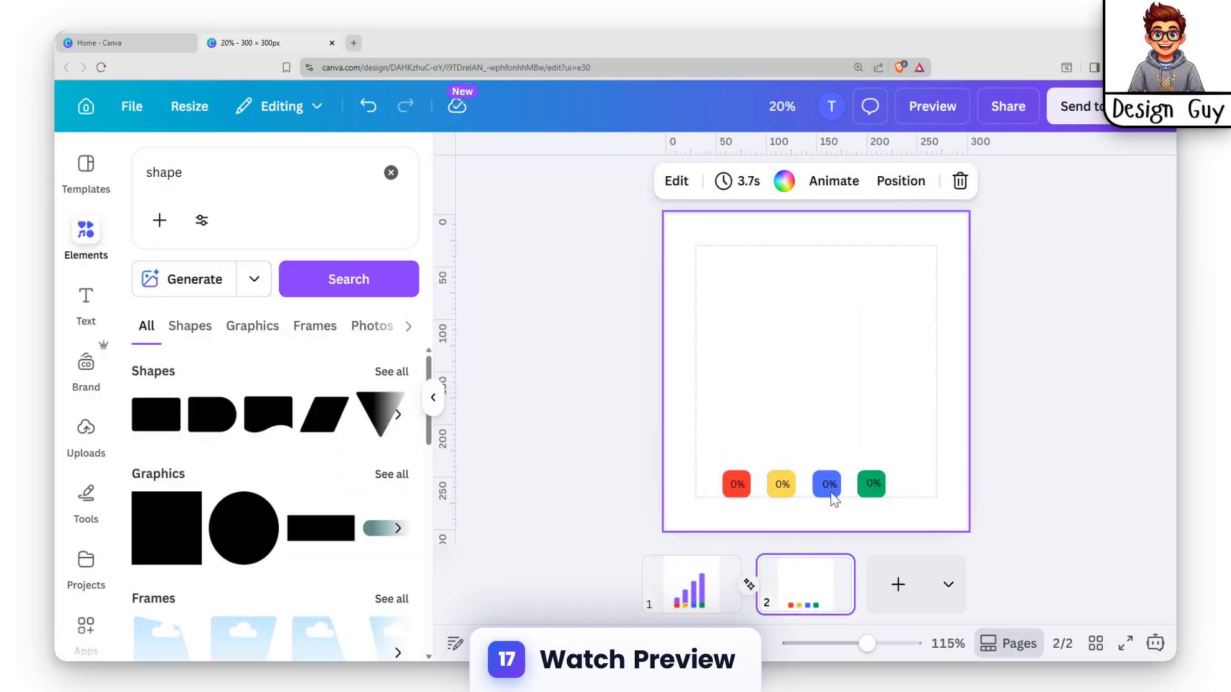
pyautogui.click(930, 438)
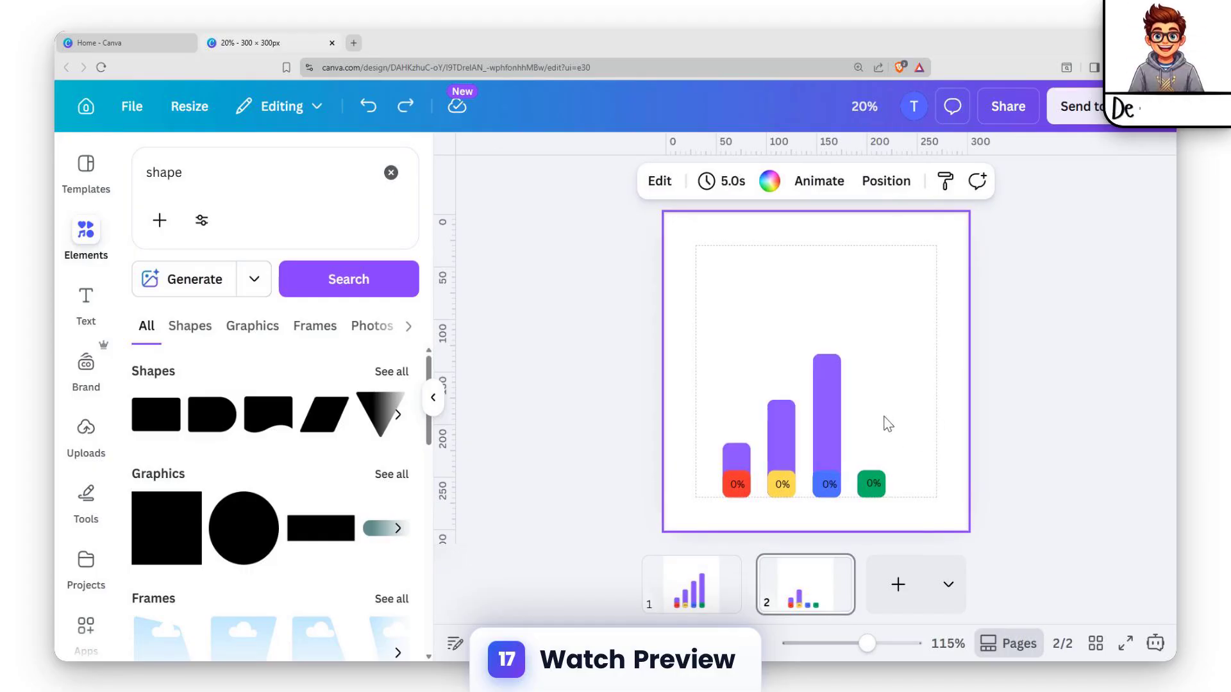
# Move the shortest purple bar on page 2 straight down until its top lines up with the red square's top
pyautogui.click(726, 453)
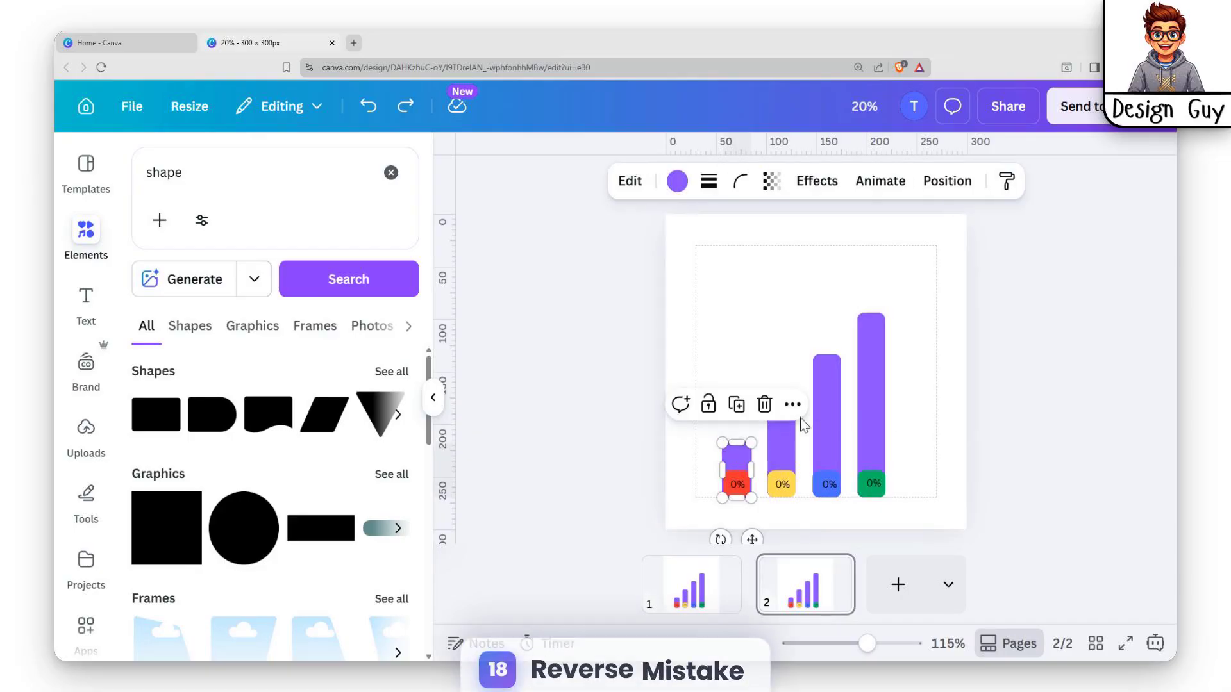
pyautogui.moveTo(757, 447); pyautogui.dragTo(757, 453)
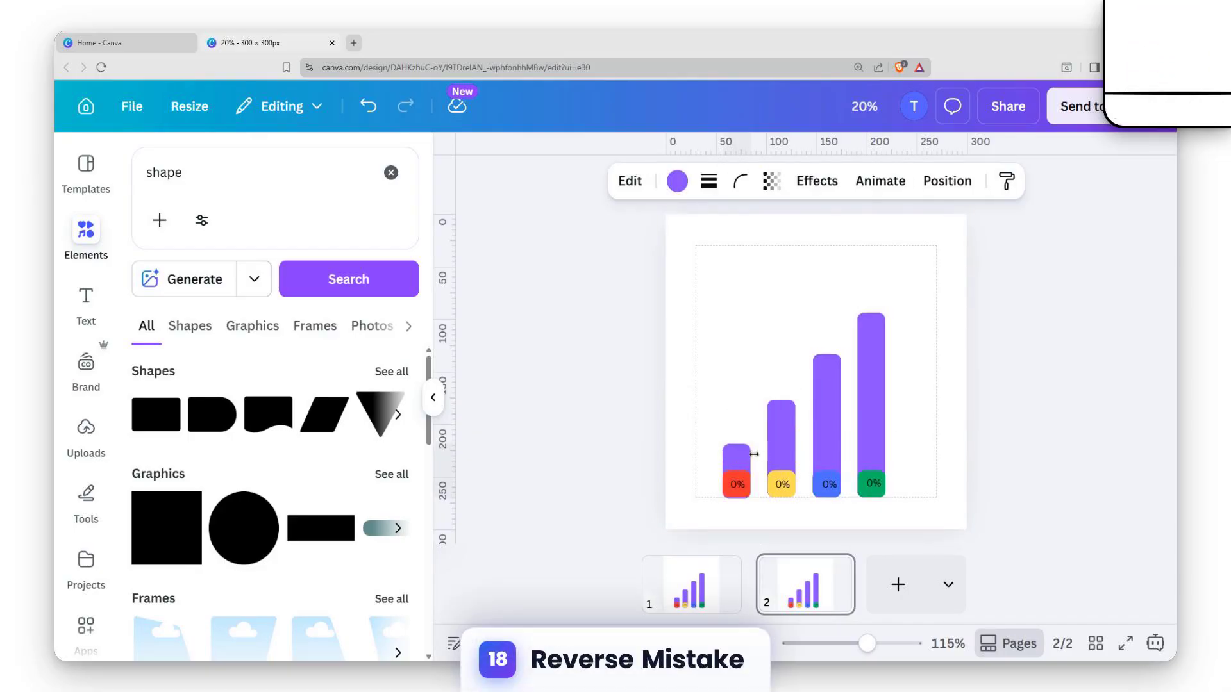
pyautogui.press('Down')
pyautogui.press('Down')
pyautogui.press('Down')
pyautogui.press('Down')
pyautogui.press('Down')
pyautogui.press('Down')
pyautogui.press('Down')
pyautogui.press('Down')
pyautogui.press('Down')
pyautogui.press('Down')
pyautogui.press('Down')
pyautogui.press('Down')
pyautogui.press('Down')
pyautogui.press('Down')
pyautogui.press('Down')
pyautogui.press('Down')
# Move the second purple bar on page 2 straight down until its top lines up with the yellow square's top
pyautogui.press('Down')
pyautogui.press('Down')
pyautogui.click(782, 441)
pyautogui.press('Down')
pyautogui.press('Down')
pyautogui.press('Down')
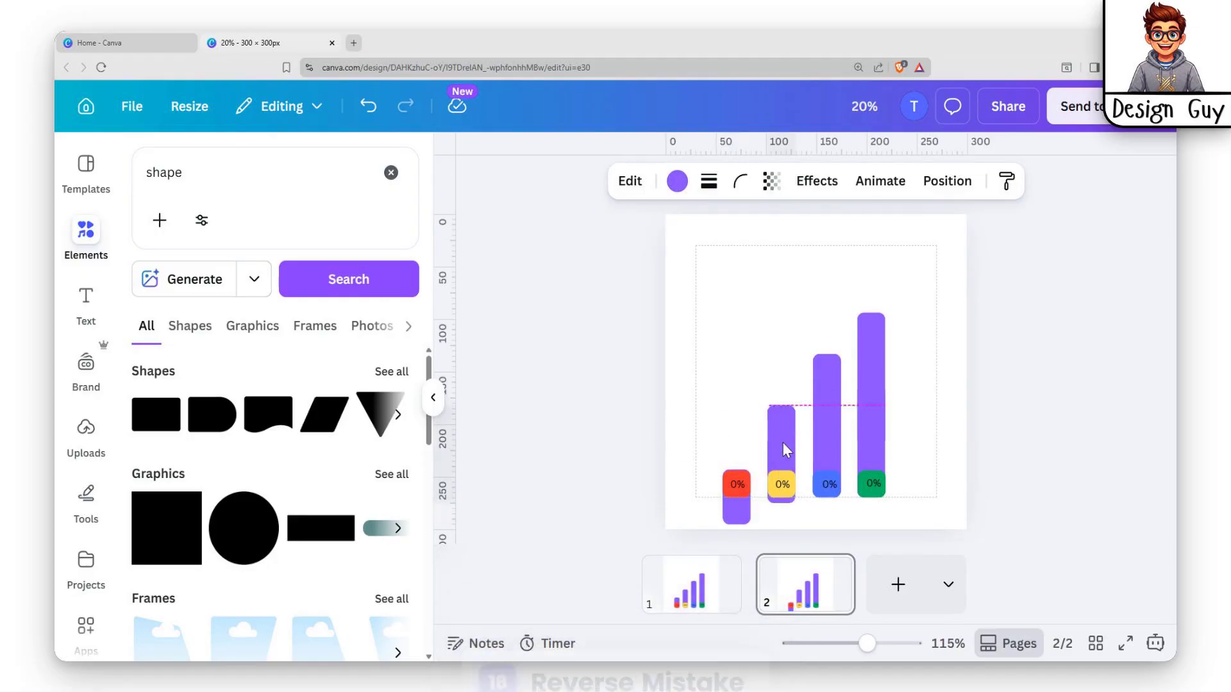
pyautogui.press('Down')
pyautogui.press('Down')
pyautogui.press('Down')
pyautogui.press('Down')
pyautogui.press('Down')
pyautogui.press('Down')
pyautogui.press('Down')
pyautogui.press('Down')
pyautogui.press('Down')
pyautogui.press('Down')
pyautogui.press('Down')
pyautogui.press('Down')
pyautogui.press('Down')
pyautogui.press('Down')
pyautogui.press('Down')
pyautogui.press('Down')
pyautogui.press('Down')
pyautogui.press('Down')
pyautogui.press('Down')
pyautogui.press('Down')
pyautogui.press('Down')
pyautogui.press('Down')
pyautogui.press('Down')
# Move the third purple bar on page 2 straight down until its top lines up with the blue square's top
pyautogui.rightClick(830, 441)
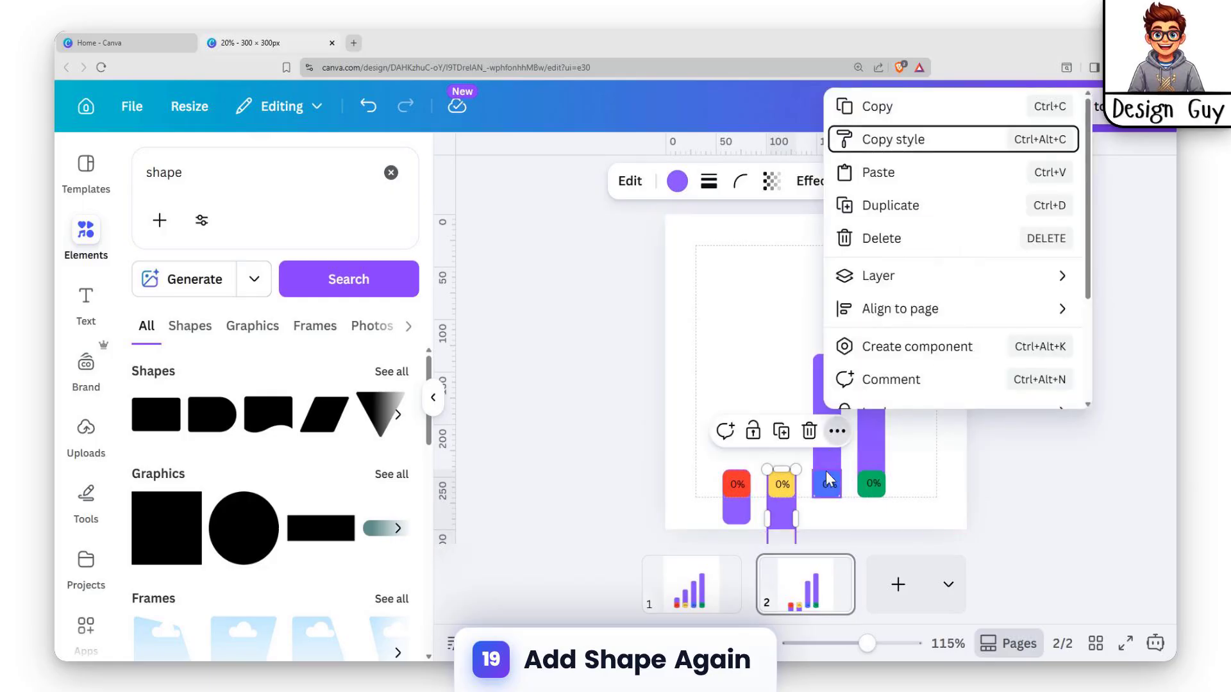
pyautogui.click(826, 465)
pyautogui.click(916, 513)
pyautogui.press('Down')
pyautogui.press('Down')
pyautogui.press('Down')
pyautogui.press('Down')
pyautogui.press('Down')
pyautogui.press('Down')
pyautogui.press('Down')
pyautogui.press('Down')
pyautogui.press('Down')
pyautogui.press('Down')
pyautogui.press('Down')
pyautogui.press('Down')
pyautogui.press('Down')
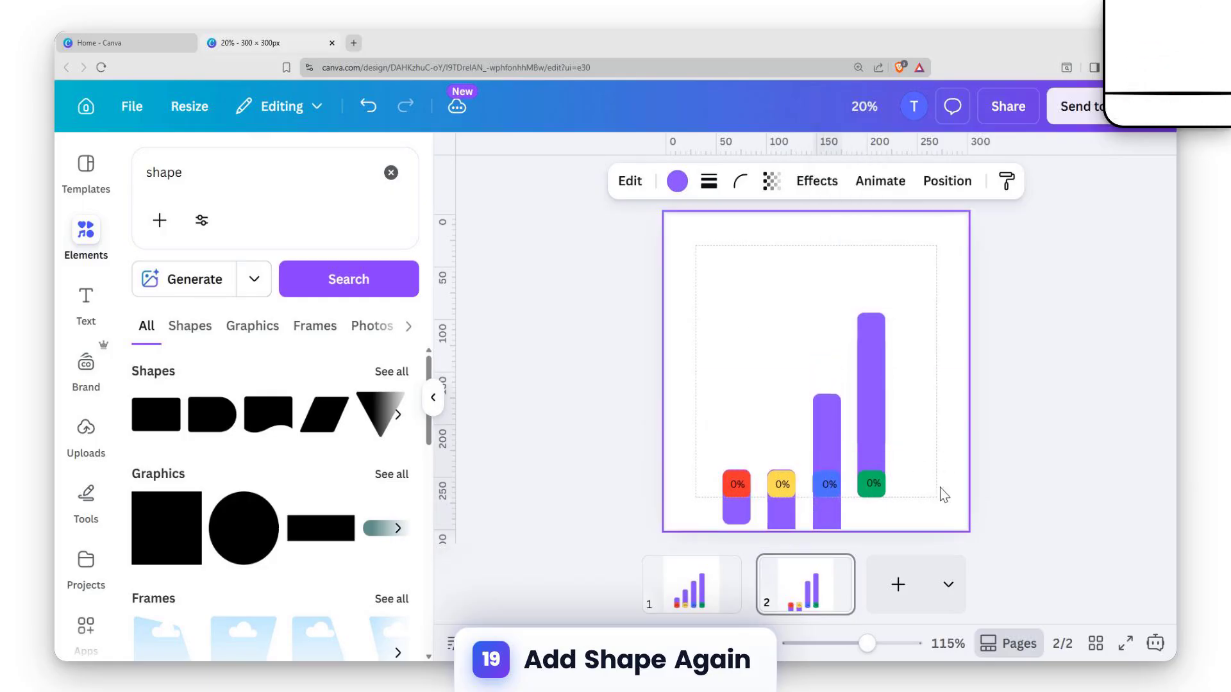
pyautogui.press('Down')
pyautogui.press('Down')
pyautogui.press('Down')
pyautogui.press('Down')
pyautogui.press('Down')
pyautogui.press('Down')
pyautogui.press('Down')
pyautogui.press('Down')
pyautogui.press('Down')
pyautogui.press('Down')
pyautogui.press('Down')
pyautogui.press('Down')
pyautogui.press('Down')
pyautogui.press('Down')
pyautogui.press('Down')
pyautogui.press('Down')
pyautogui.press('Down')
pyautogui.press('Down')
pyautogui.press('Down')
pyautogui.press('Down')
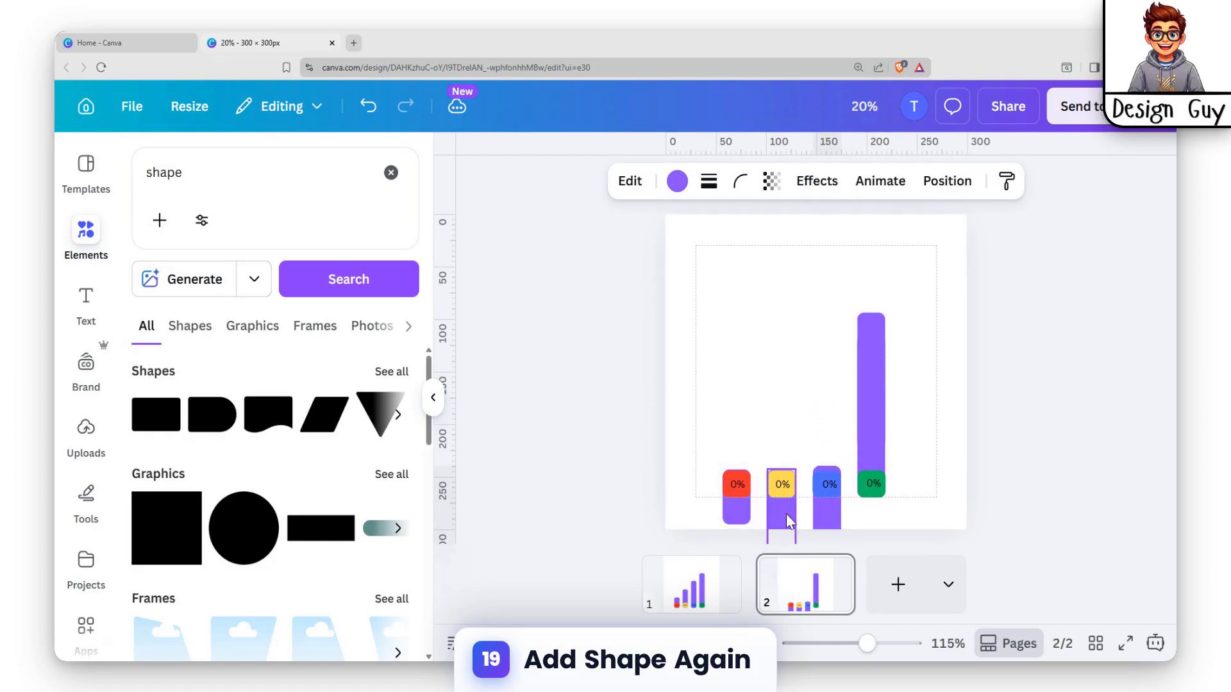
pyautogui.click(784, 515)
pyautogui.click(846, 445)
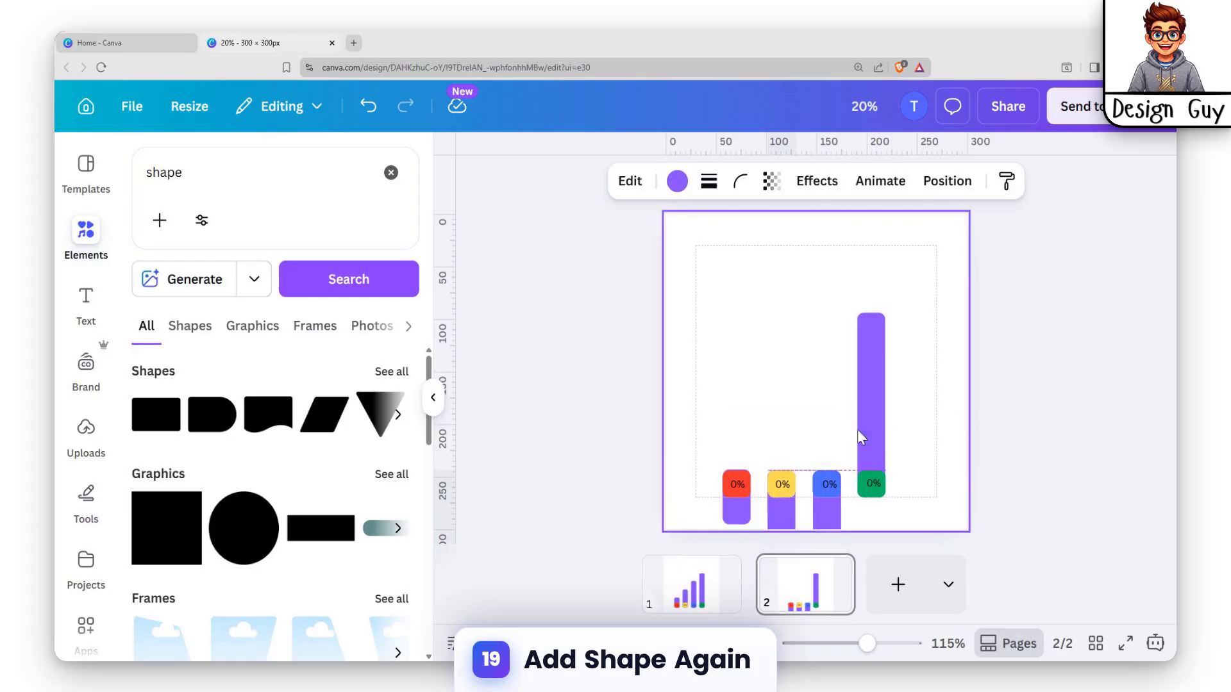
# Move the tallest purple bar on page 2 straight down until its top lines up with the green square's top
pyautogui.click(875, 415)
pyautogui.press('Down')
pyautogui.press('Down')
pyautogui.press('Down')
pyautogui.press('Down')
pyautogui.press('Down')
pyautogui.press('Down')
pyautogui.press('Down')
pyautogui.press('Down')
pyautogui.press('Down')
pyautogui.press('Down')
pyautogui.press('Down')
pyautogui.press('Down')
pyautogui.press('Down')
pyautogui.press('Down')
pyautogui.press('Down')
pyautogui.press('Down')
pyautogui.press('Down')
pyautogui.press('Down')
pyautogui.press('Down')
pyautogui.press('Down')
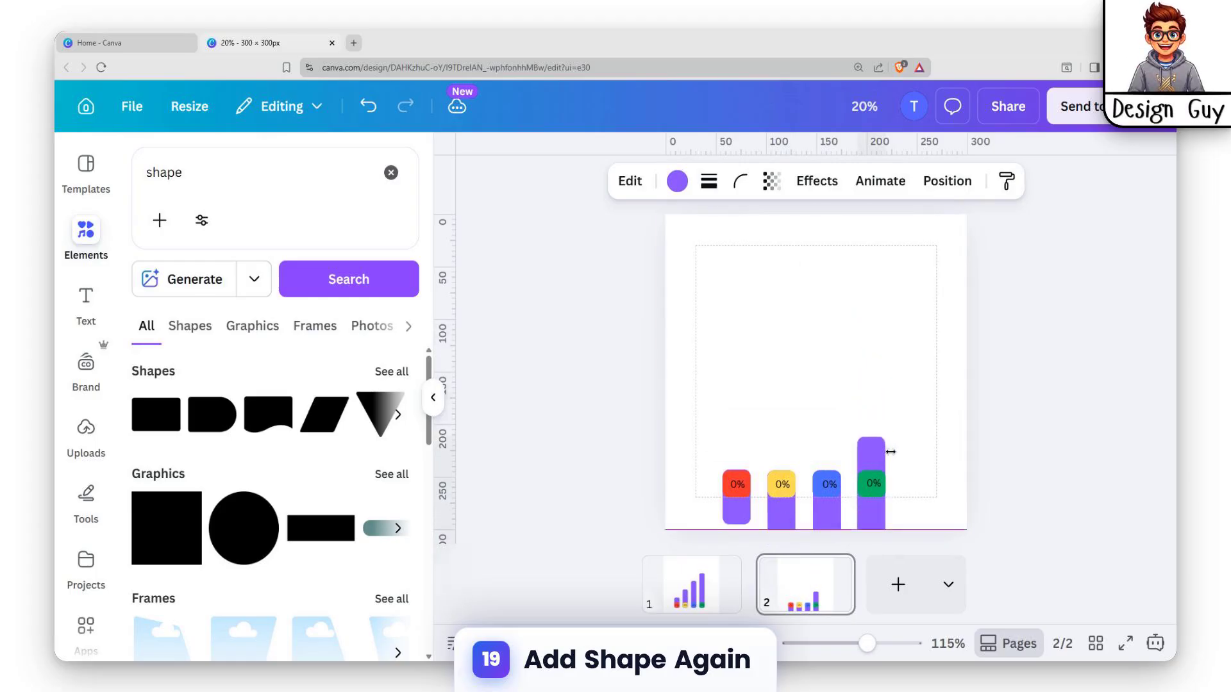
pyautogui.press('Down')
pyautogui.press('Down')
pyautogui.press('Down')
pyautogui.press('Down')
pyautogui.press('Down')
pyautogui.press('Down')
pyautogui.press('Down')
pyautogui.press('Down')
pyautogui.press('Down')
pyautogui.press('Down')
pyautogui.press('Down')
pyautogui.press('Down')
pyautogui.press('Down')
pyautogui.click(734, 496)
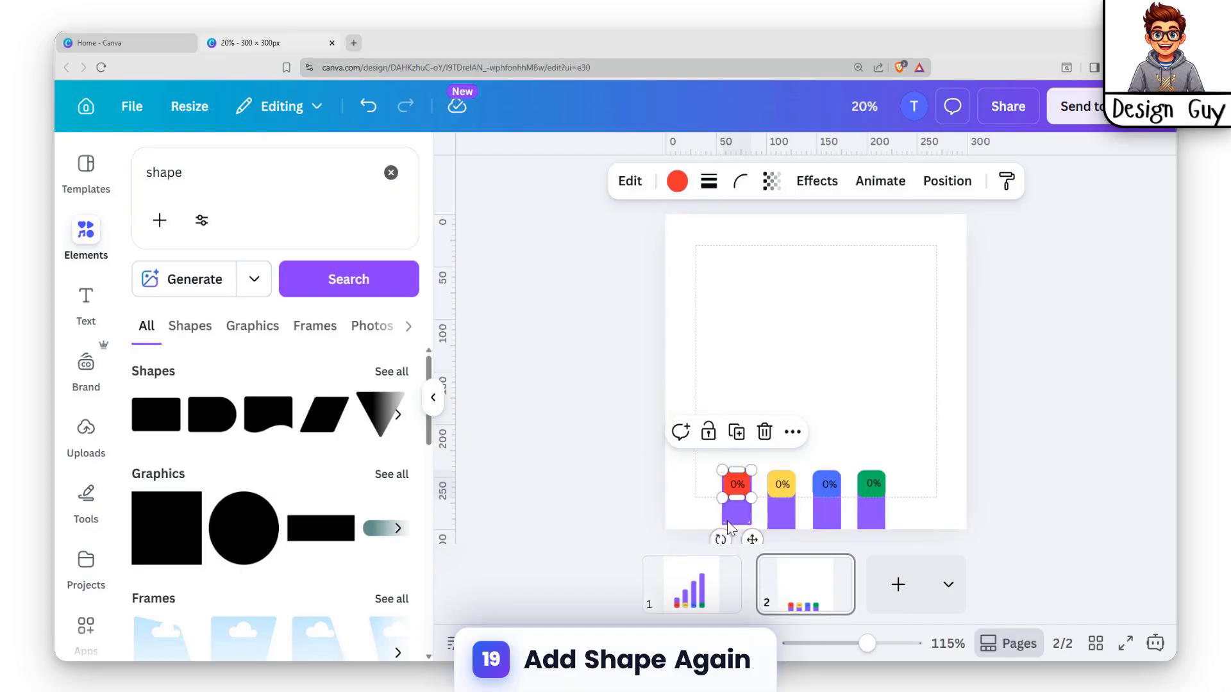
pyautogui.click(948, 494)
# Add a rectangle shape to page 2, reduce its height to about half, and colour it black
pyautogui.click(168, 424)
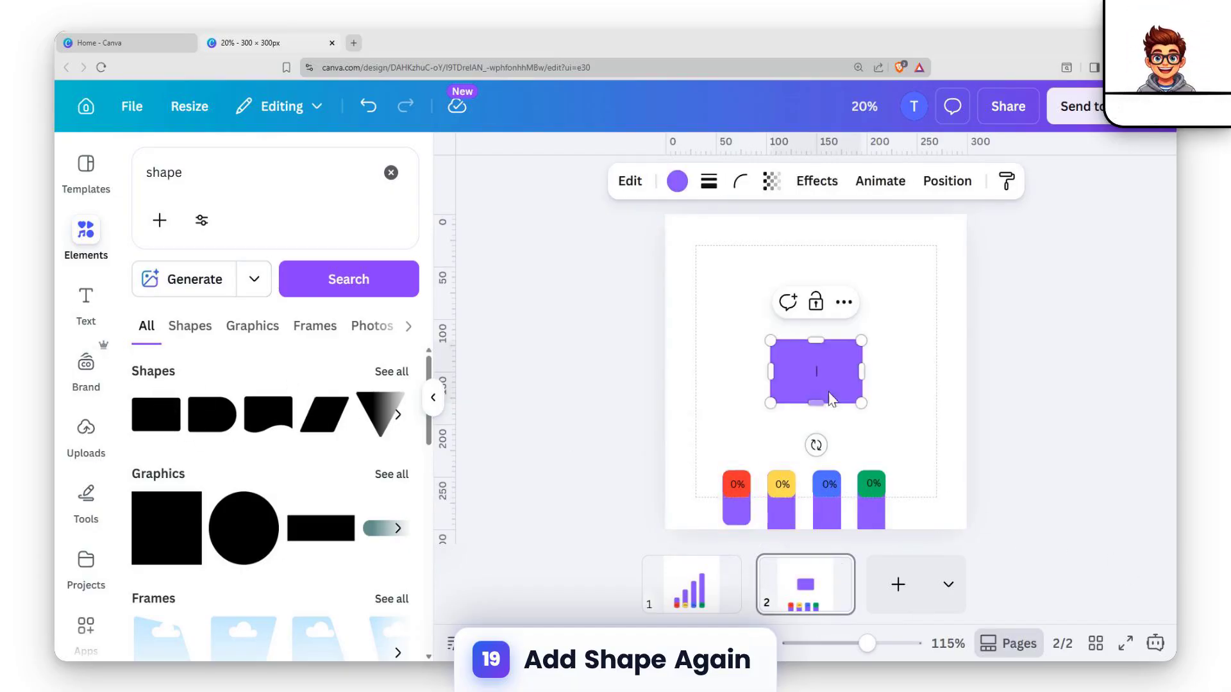
pyautogui.moveTo(815, 341); pyautogui.dragTo(815, 372)
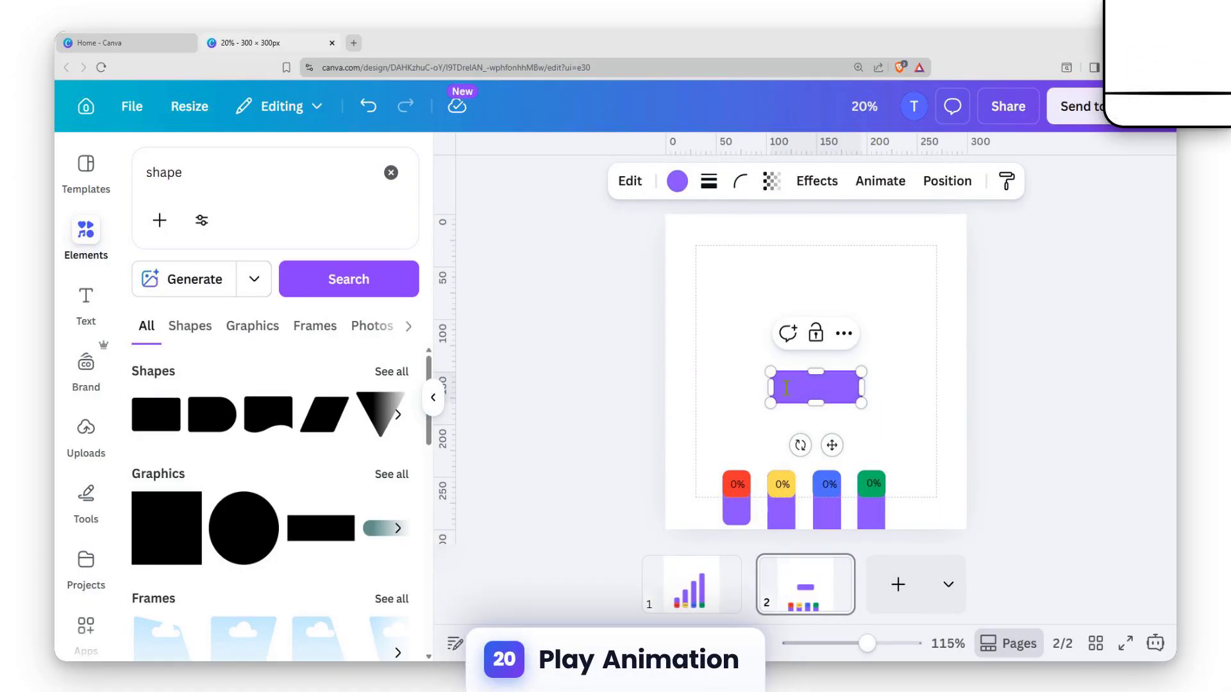
pyautogui.click(677, 181)
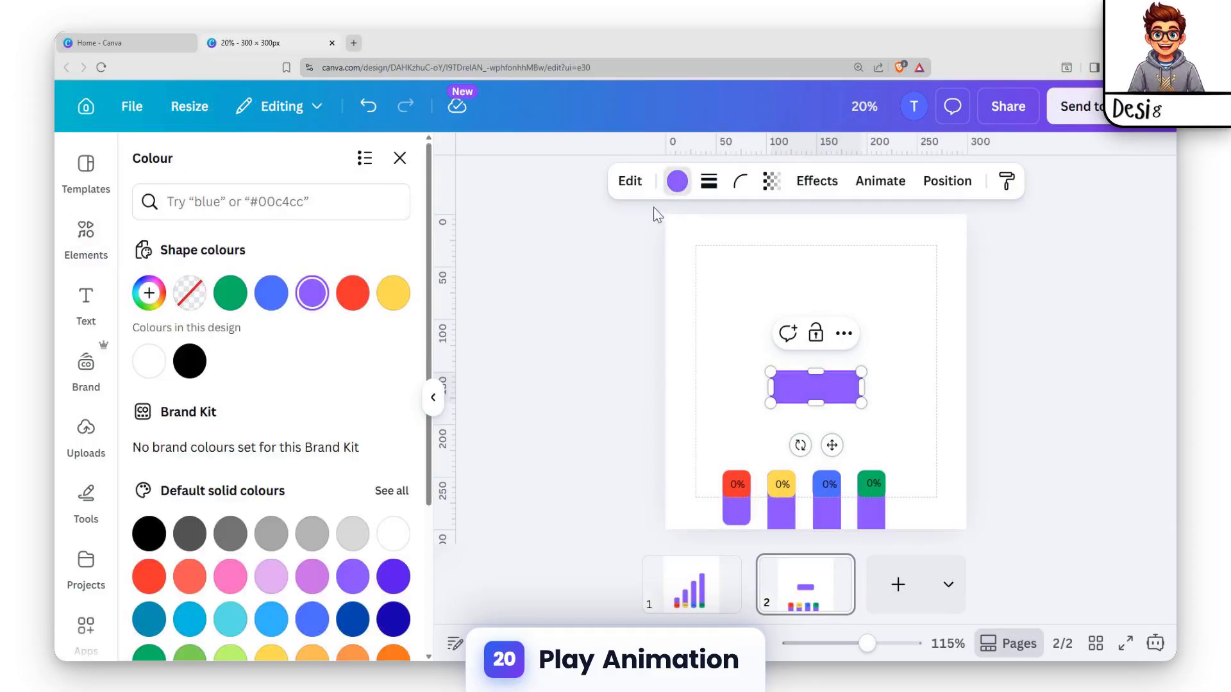
pyautogui.click(182, 370)
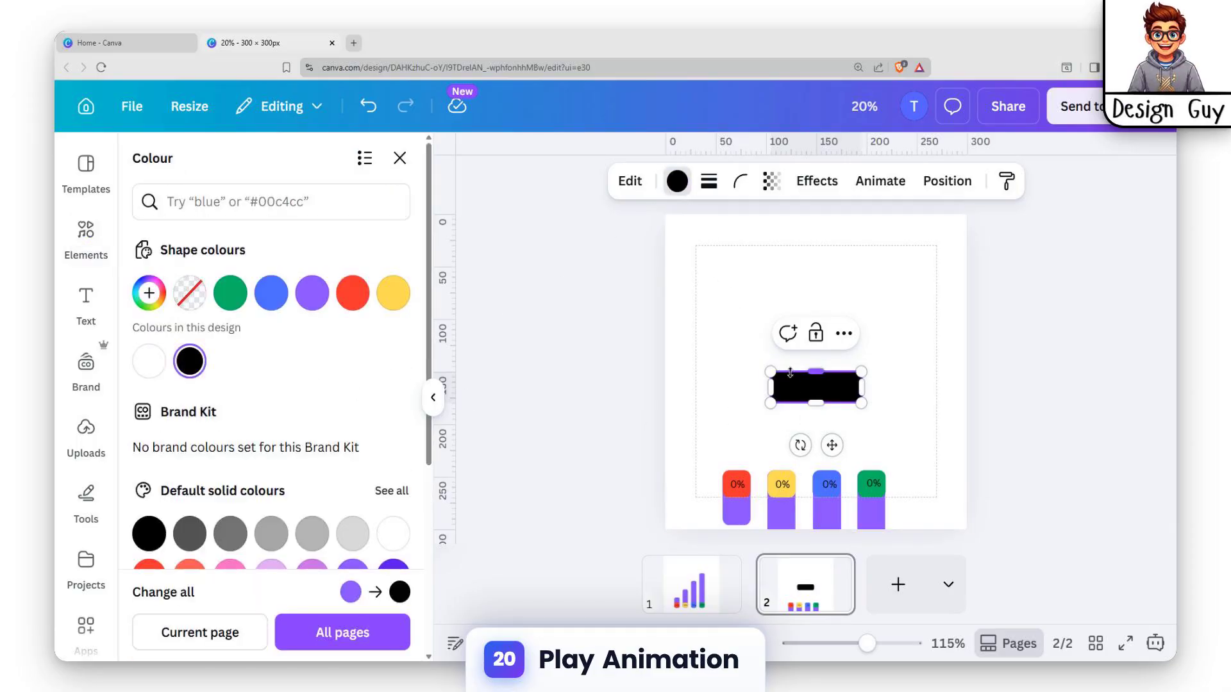
# Place the black rectangle directly below the coloured squares and stretch it across the page's full width, covering the lowered purple bars
pyautogui.moveTo(831, 445); pyautogui.dragTo(664, 513)
pyautogui.moveTo(798, 511); pyautogui.dragTo(967, 516)
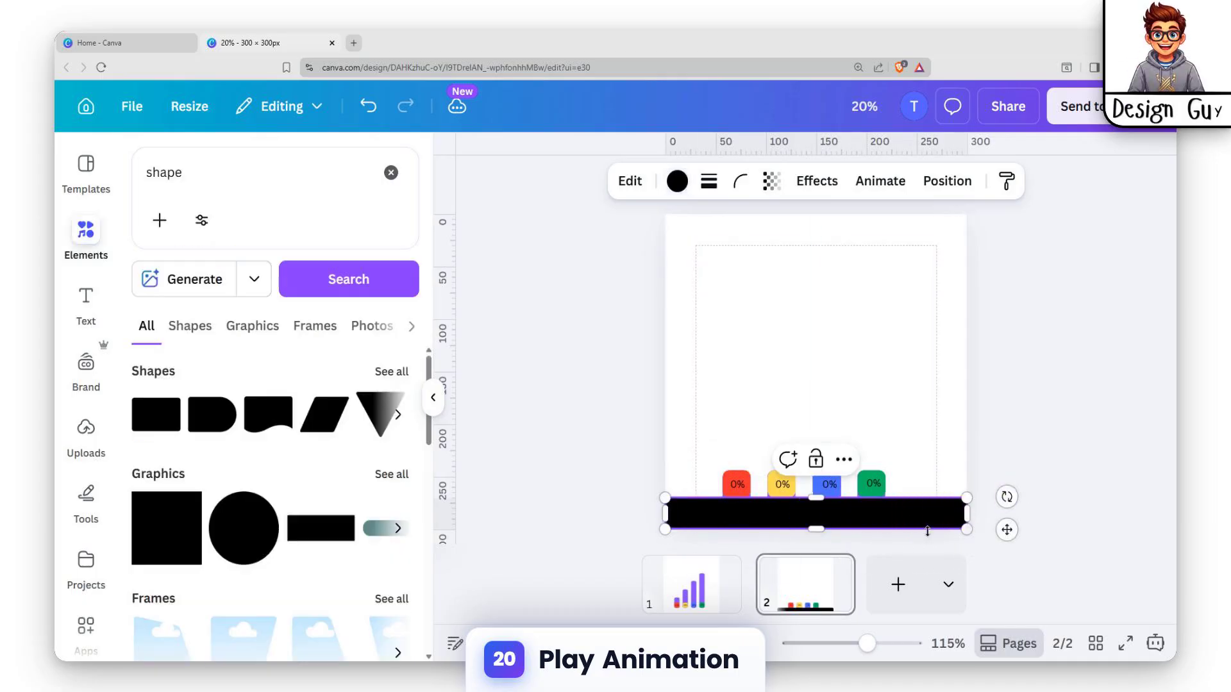
pyautogui.click(1025, 382)
pyautogui.click(673, 524)
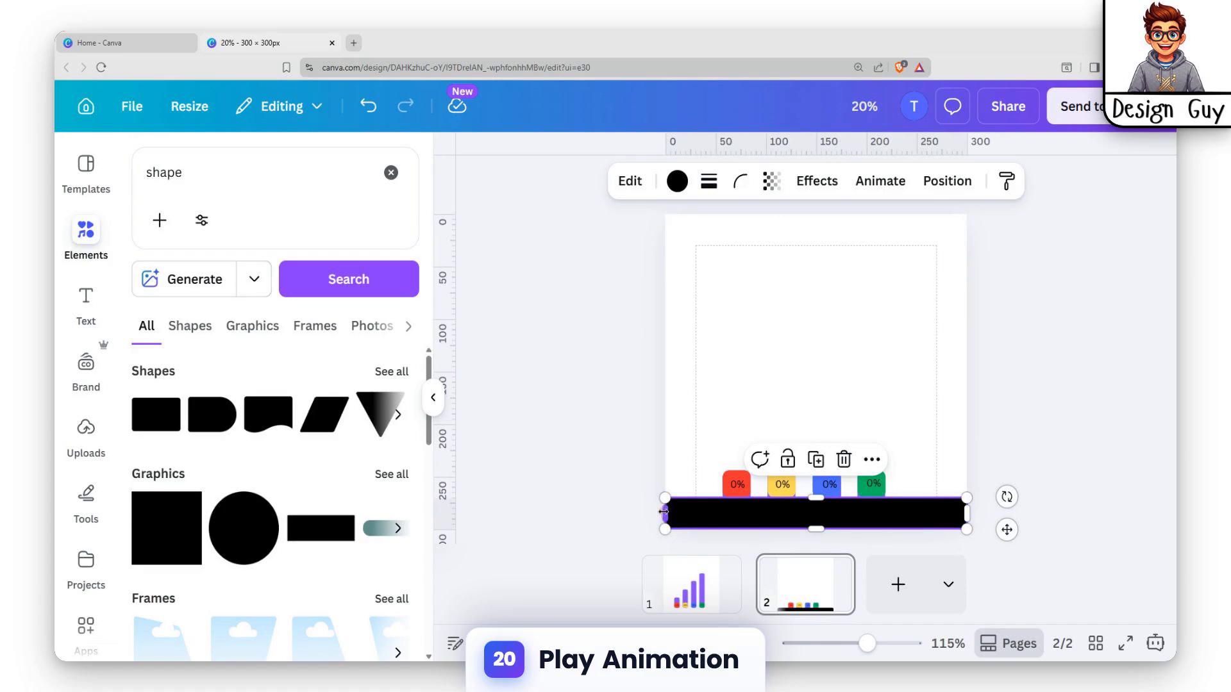
pyautogui.click(995, 406)
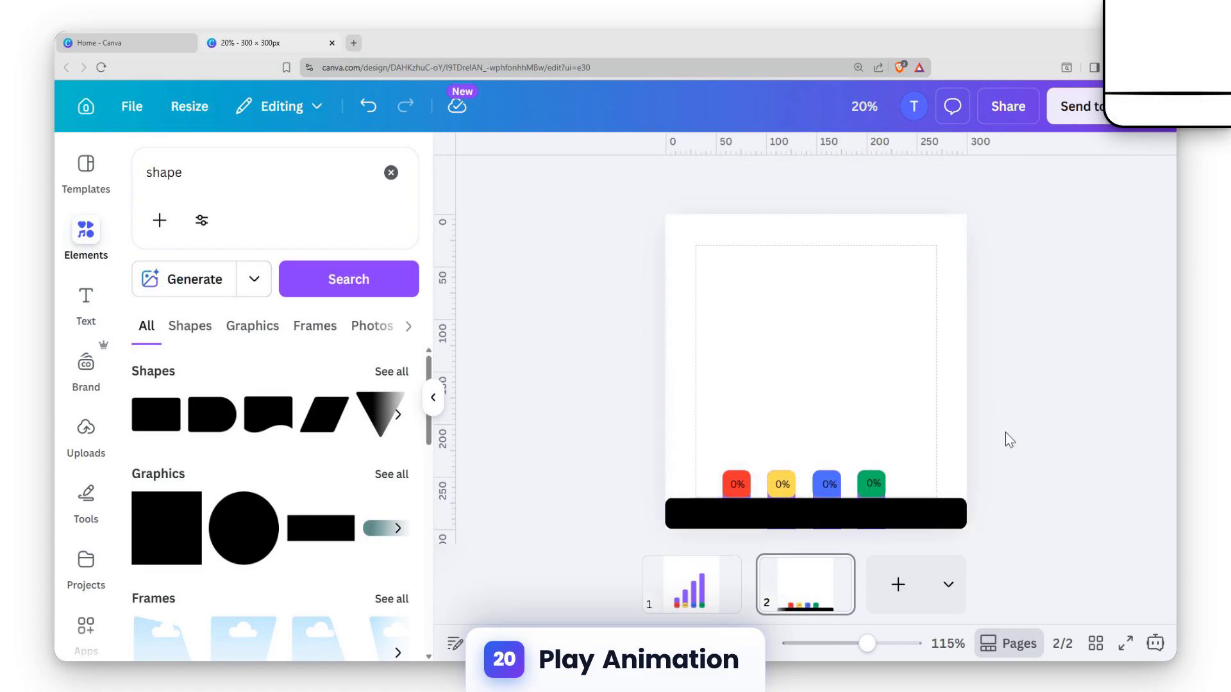
# Add a 2.5-second Match & Move transition between pages 1 and 2, and preview the animation
pyautogui.click(748, 605)
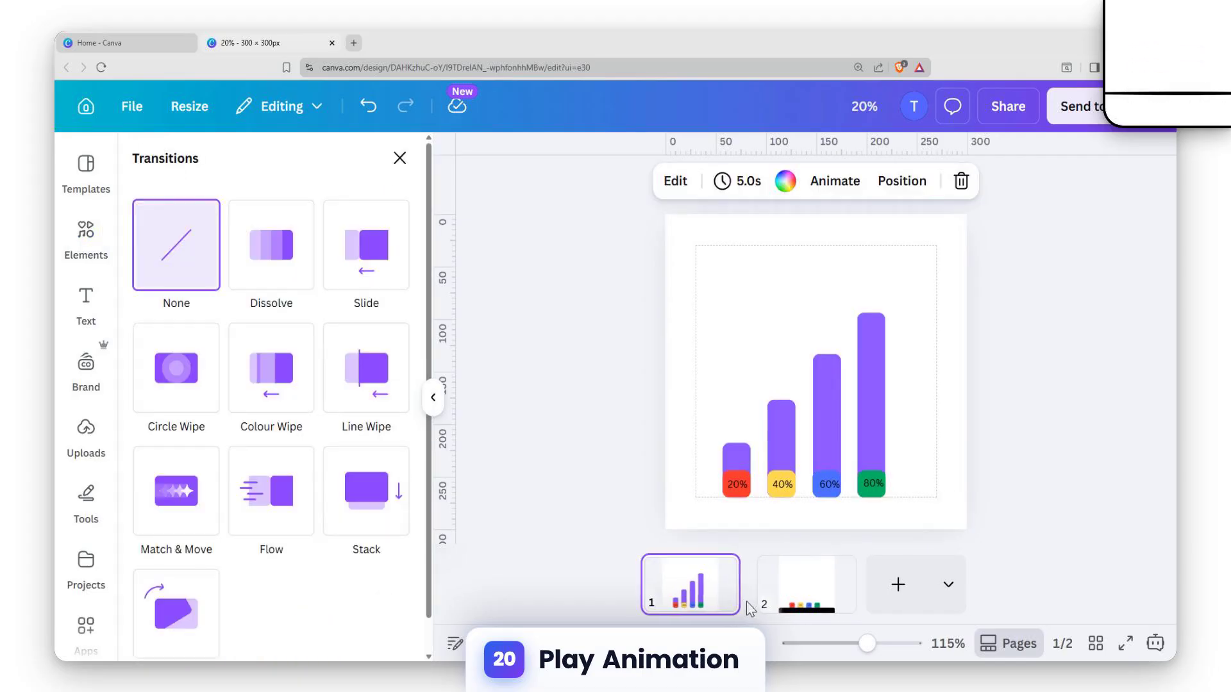
pyautogui.click(173, 512)
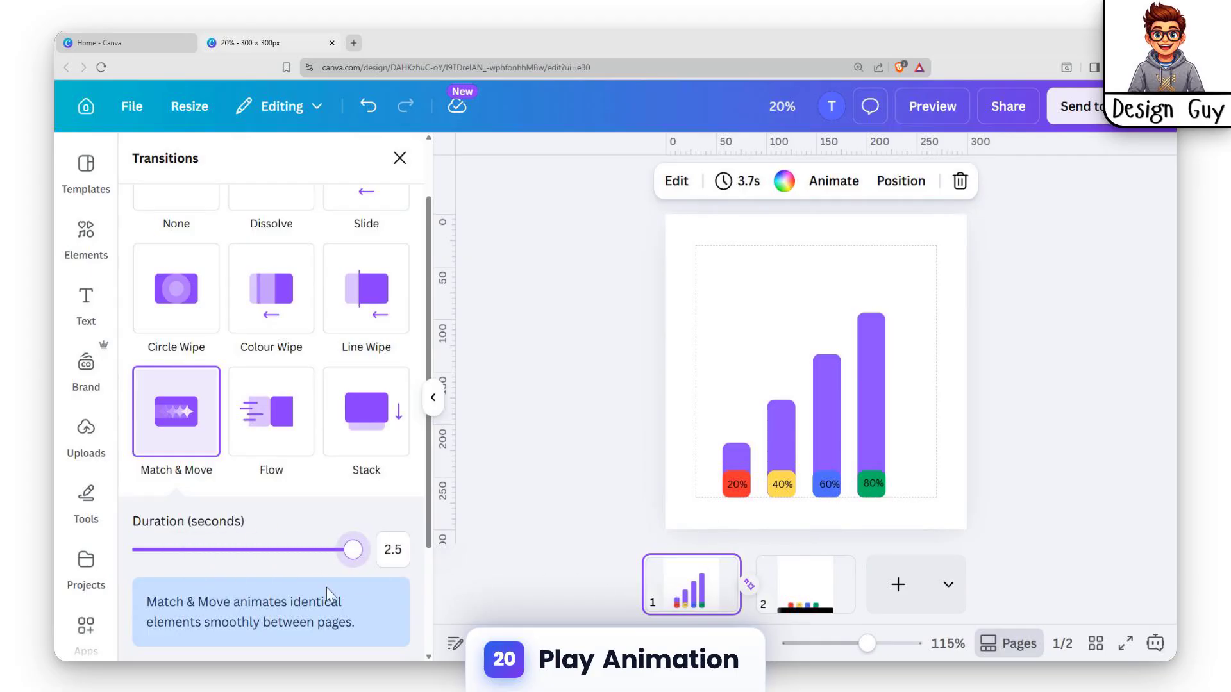
pyautogui.click(545, 518)
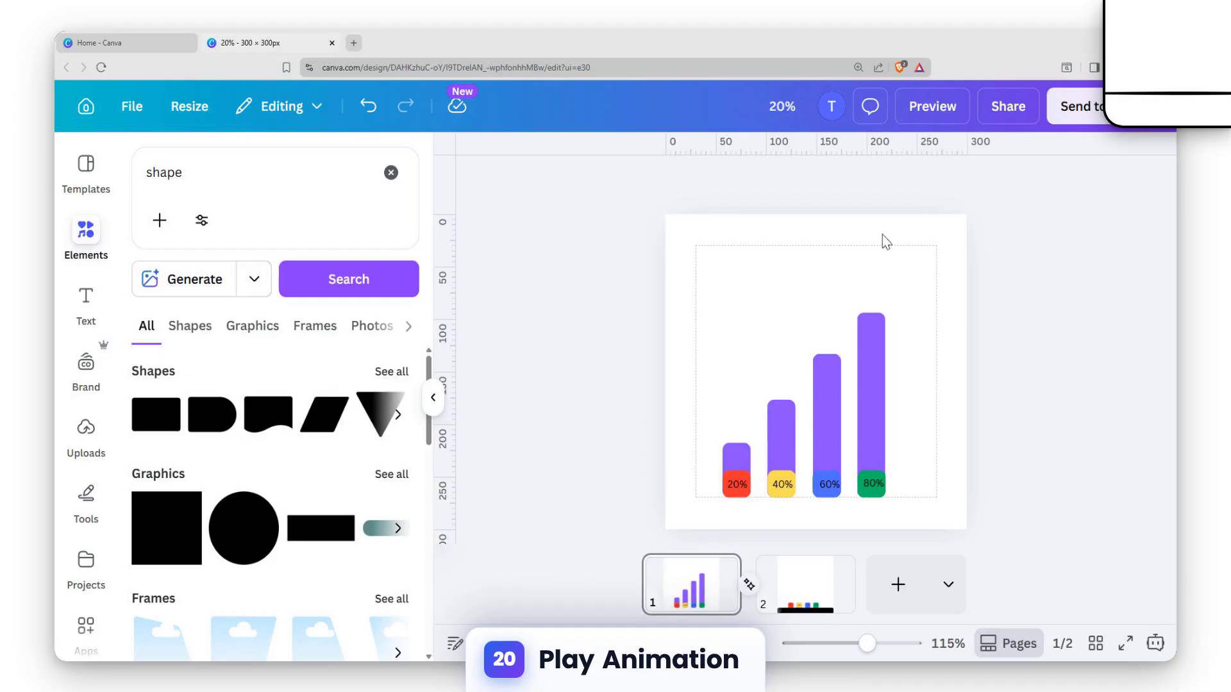
pyautogui.click(932, 106)
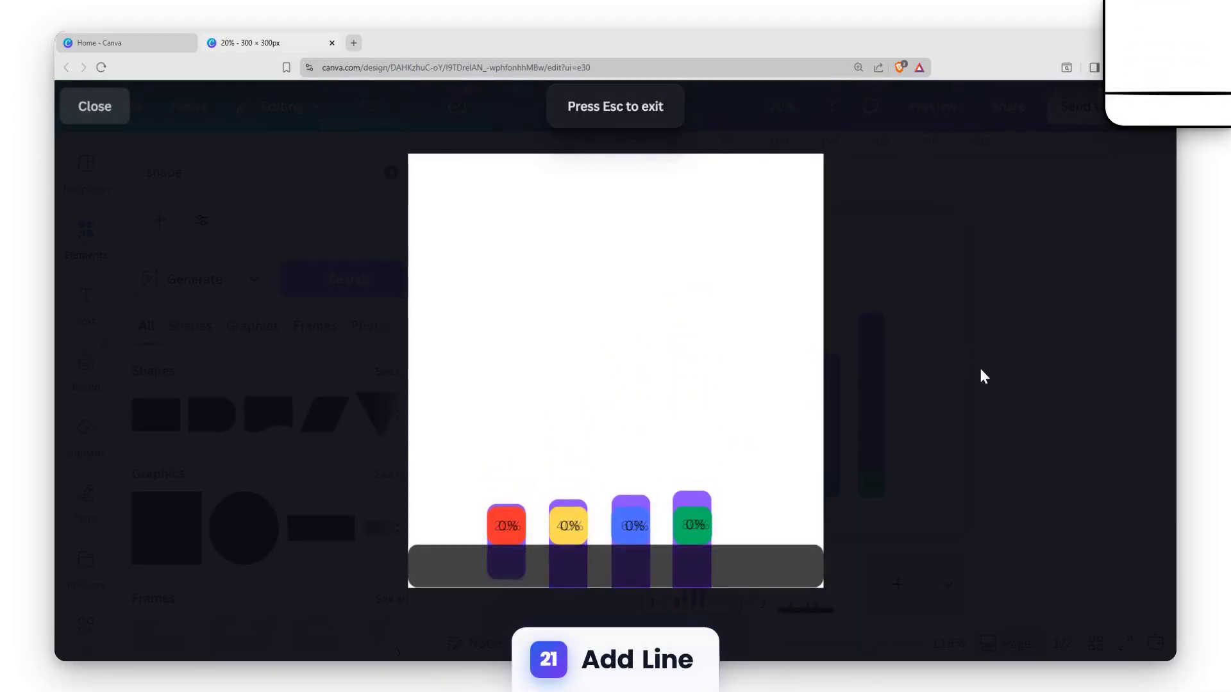
pyautogui.press('Escape')
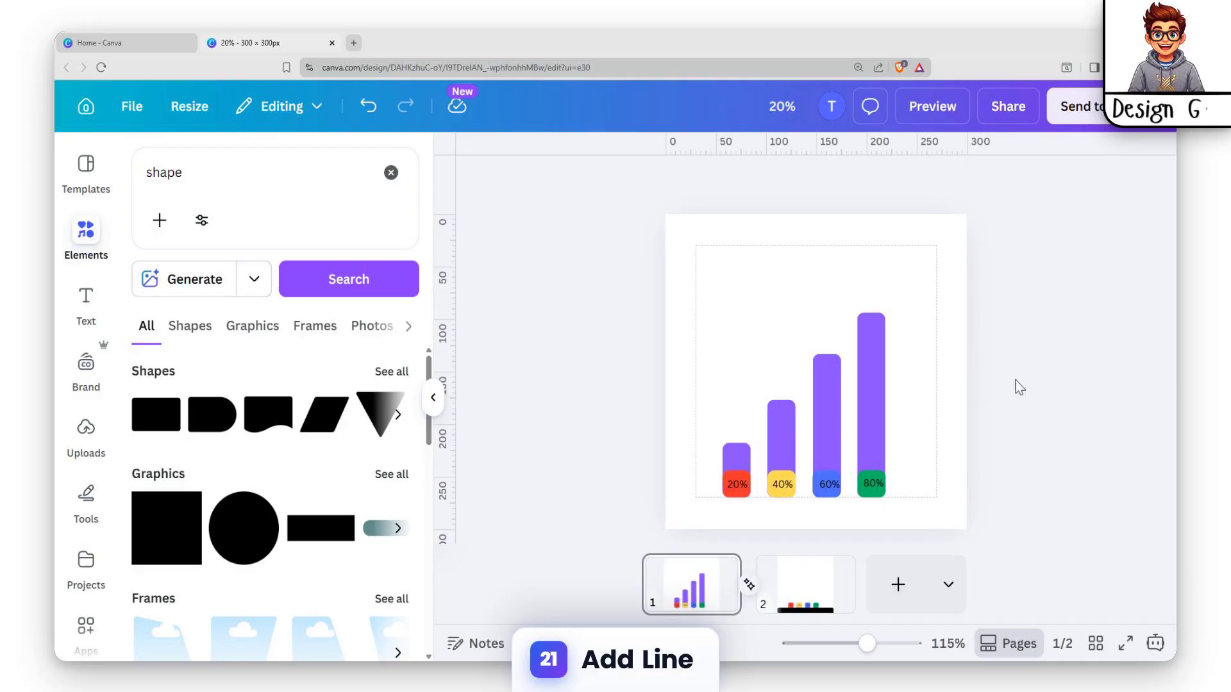
# Copy the black rectangle from page 2 to the same place on page 1
pyautogui.click(819, 578)
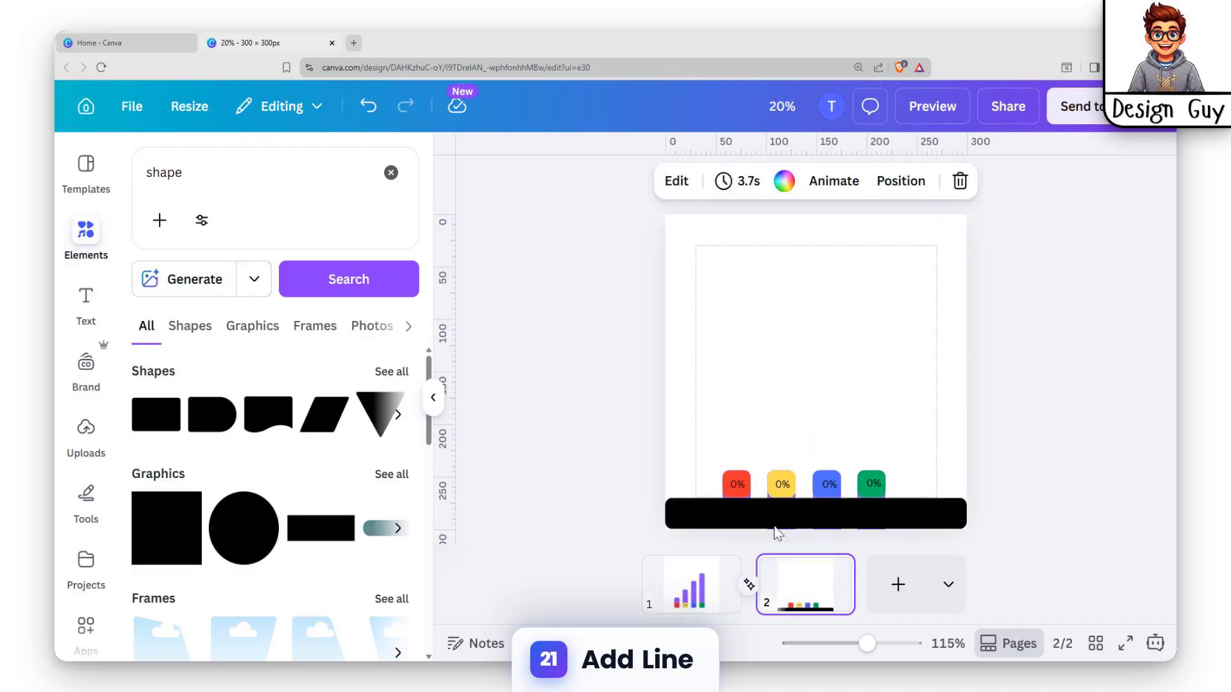
pyautogui.click(691, 583)
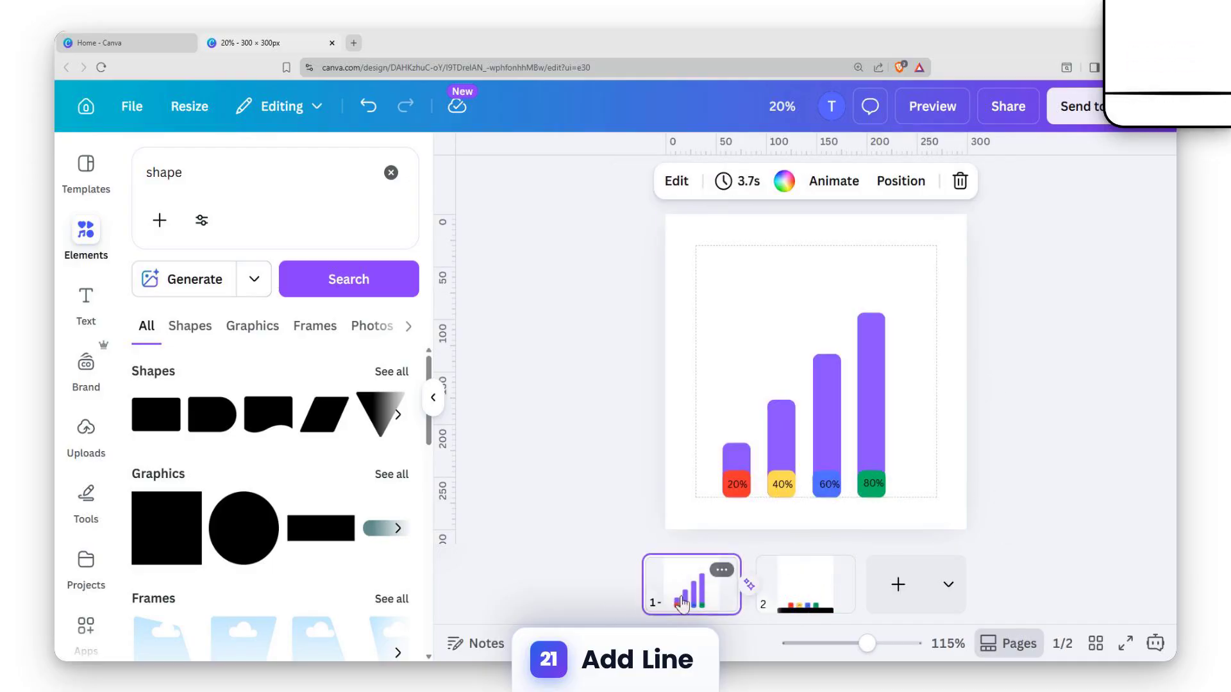
pyautogui.hotkey('ctrl', 'v')
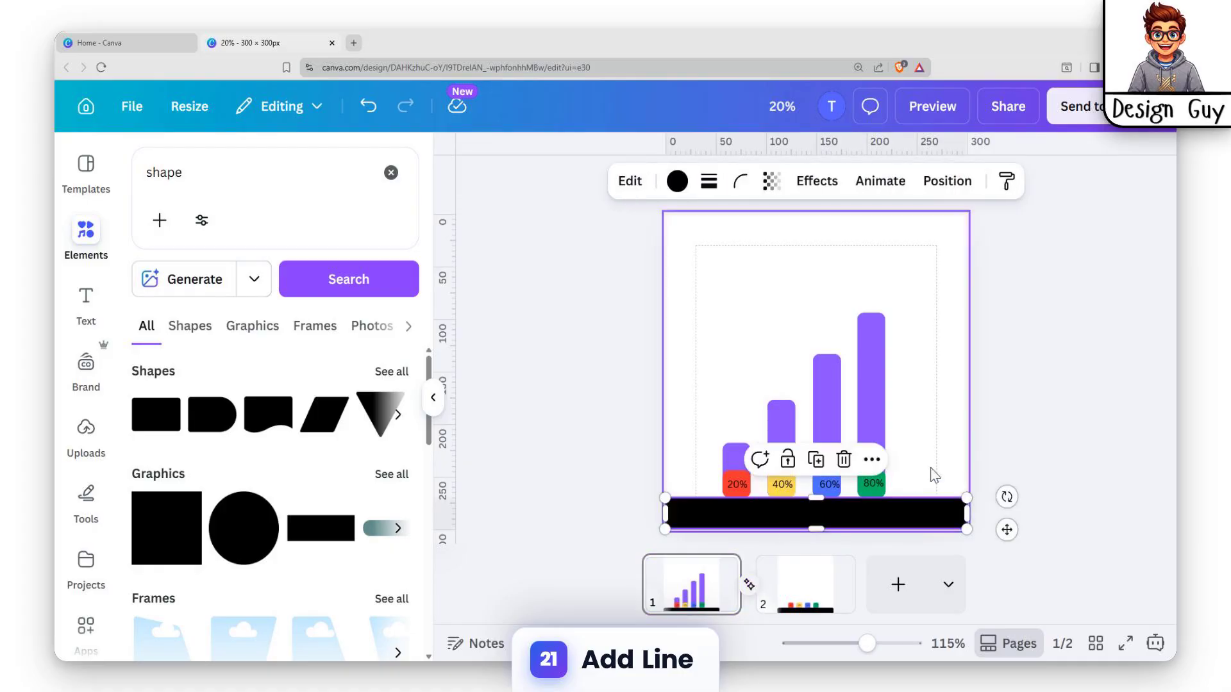
# Extend the black rectangle slightly past the page's bottom edge on both page 2 and page 1
pyautogui.click(811, 618)
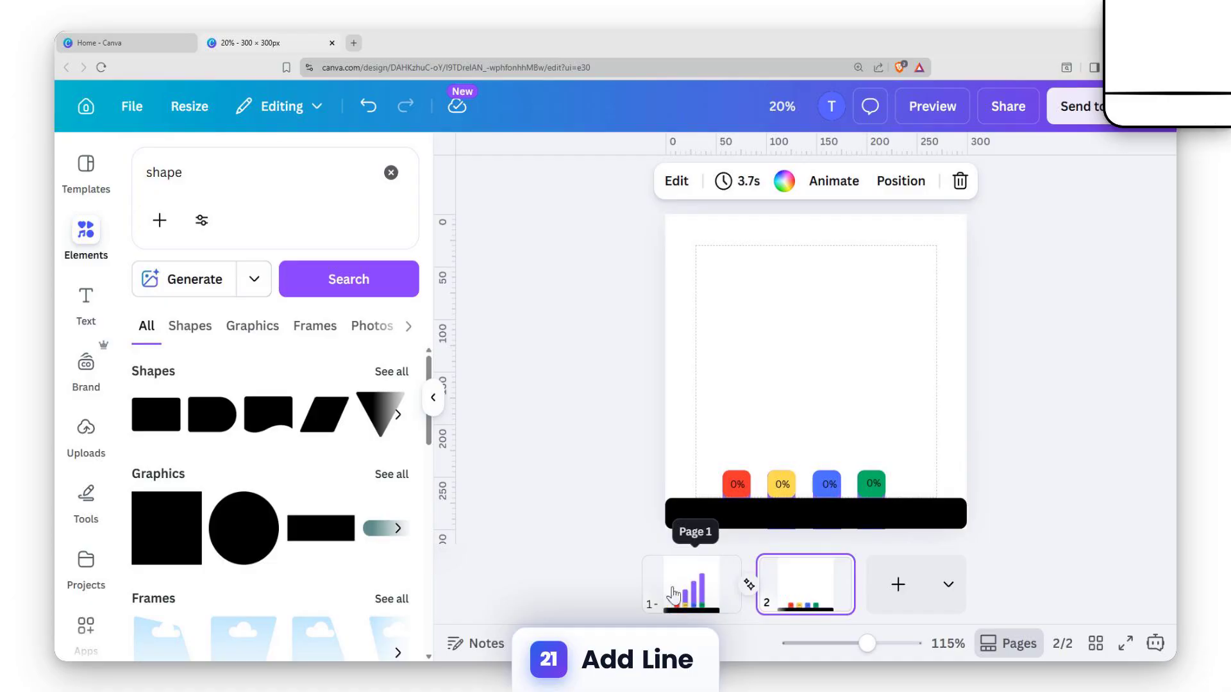
pyautogui.click(751, 510)
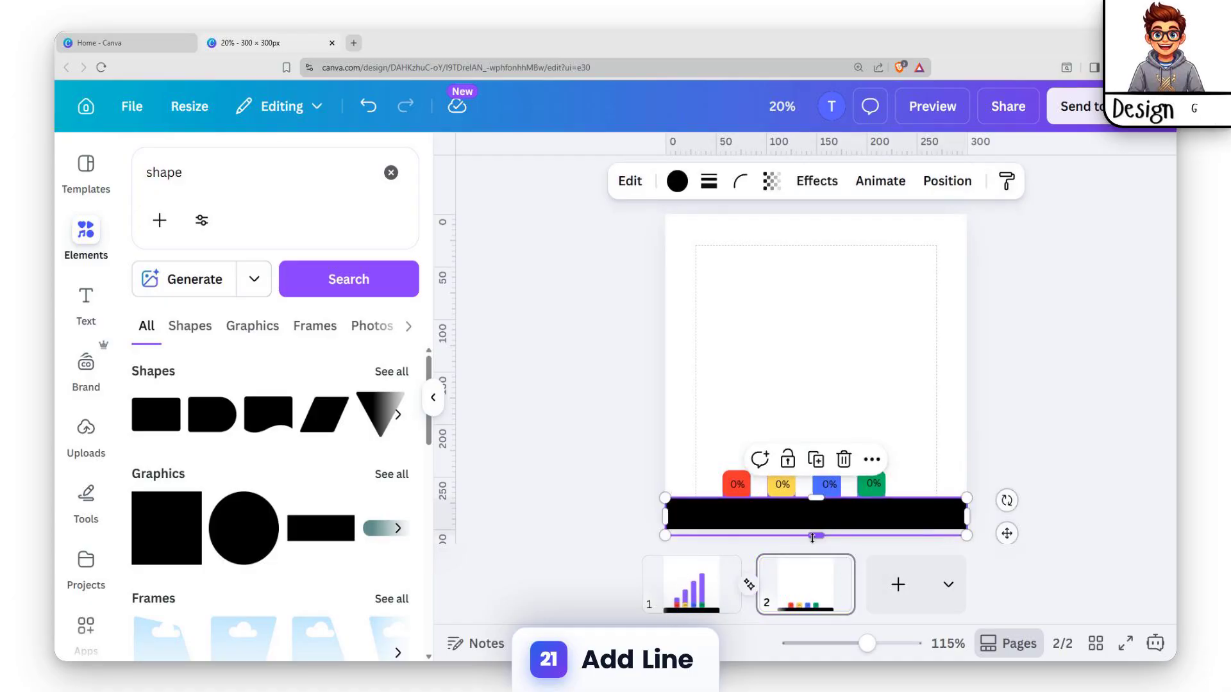
pyautogui.click(716, 601)
pyautogui.click(923, 516)
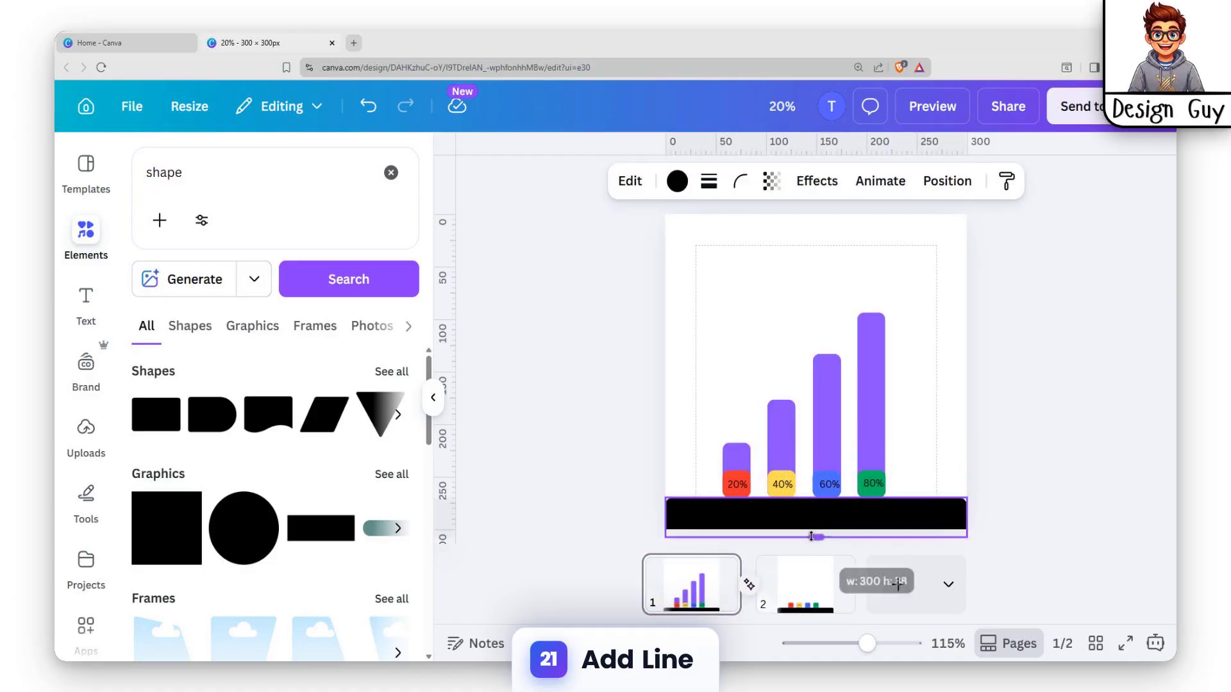
pyautogui.click(988, 453)
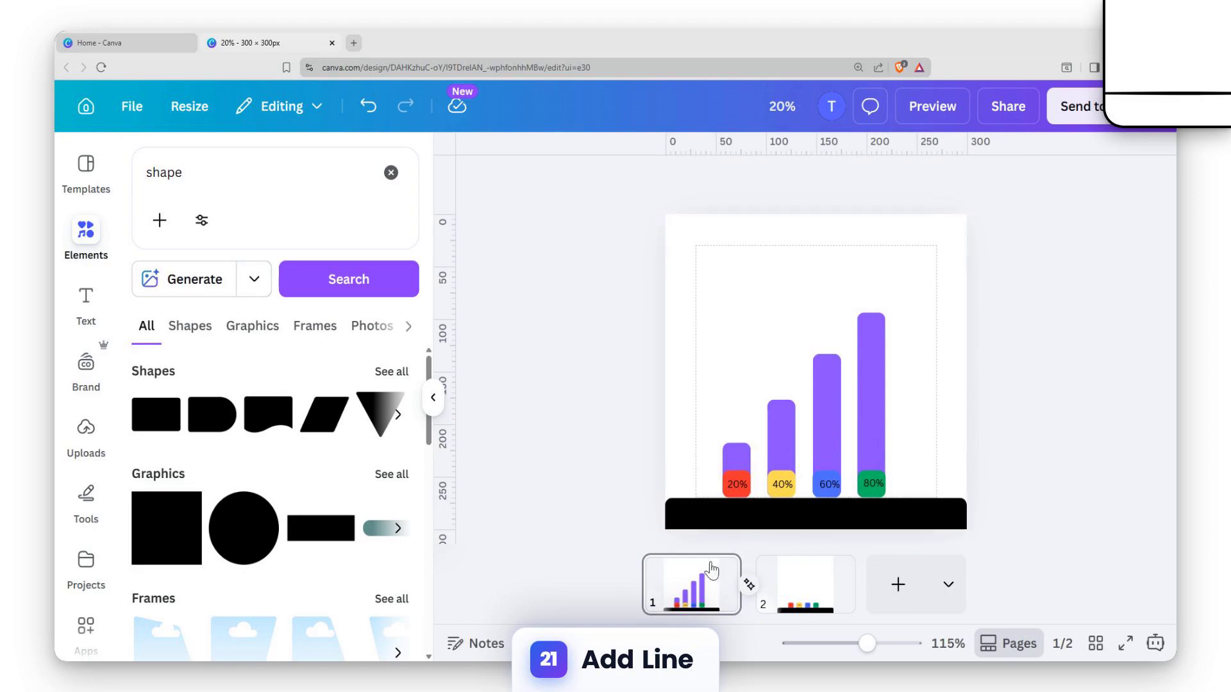
# Preview the two-page animation from page 1 with the black rectangle on both pages
pyautogui.click(691, 587)
pyautogui.click(929, 113)
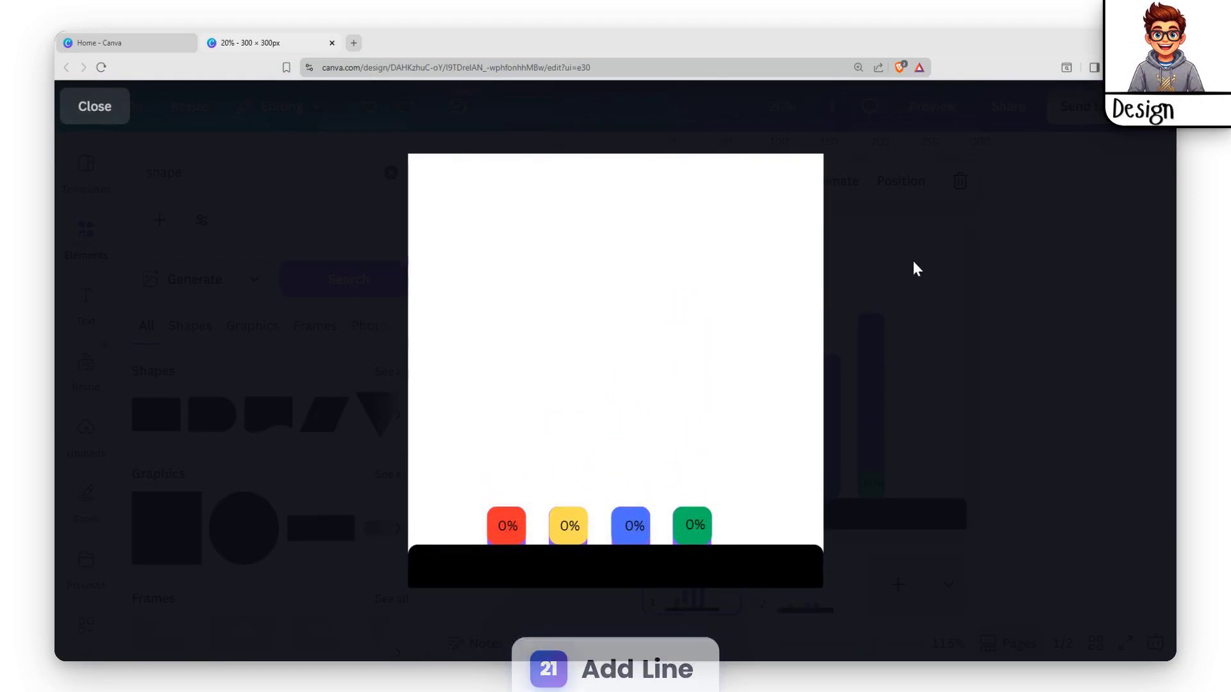
pyautogui.press('Escape')
# Set the MP4 Video download quality to 2,880 × 2,880 px for pages 1–2, and close the download settings
pyautogui.click(1011, 109)
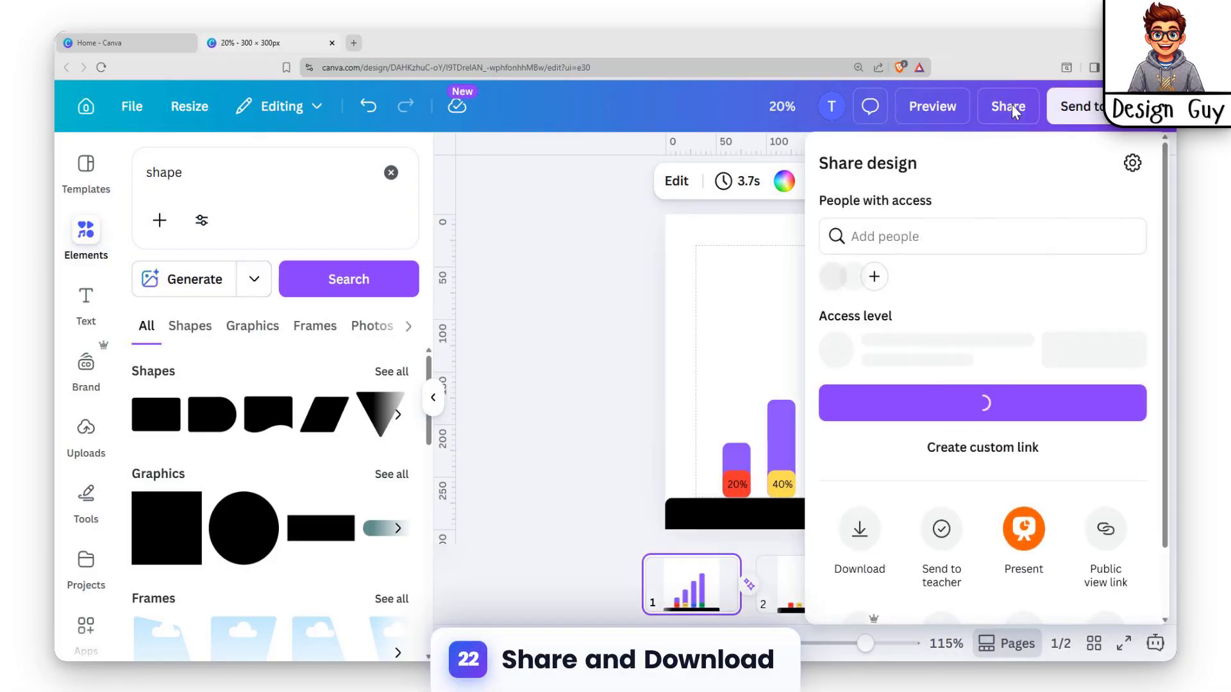
pyautogui.click(866, 516)
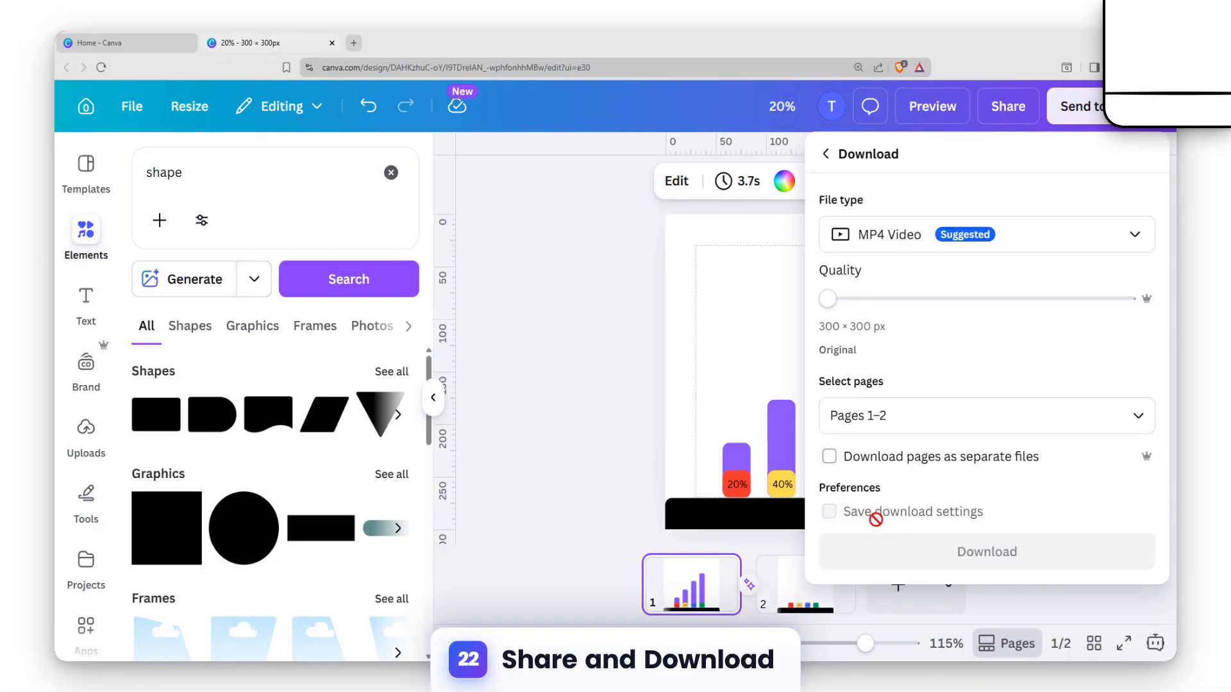
pyautogui.moveTo(823, 299); pyautogui.dragTo(1173, 284)
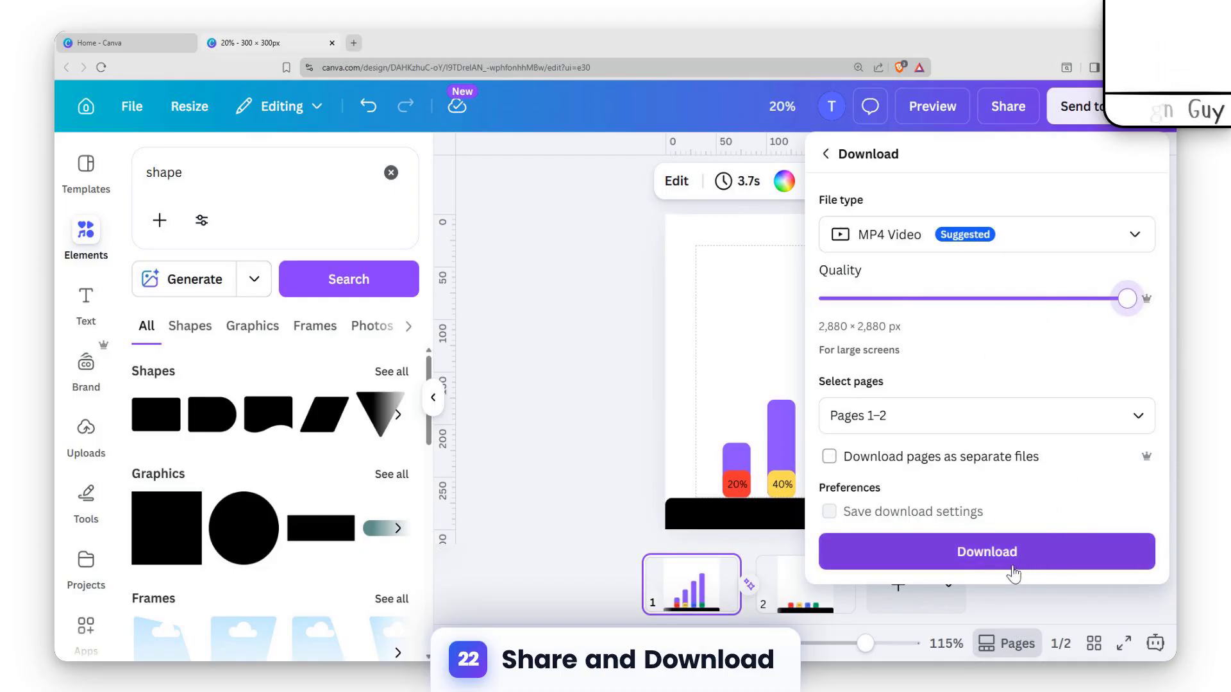
pyautogui.click(494, 388)
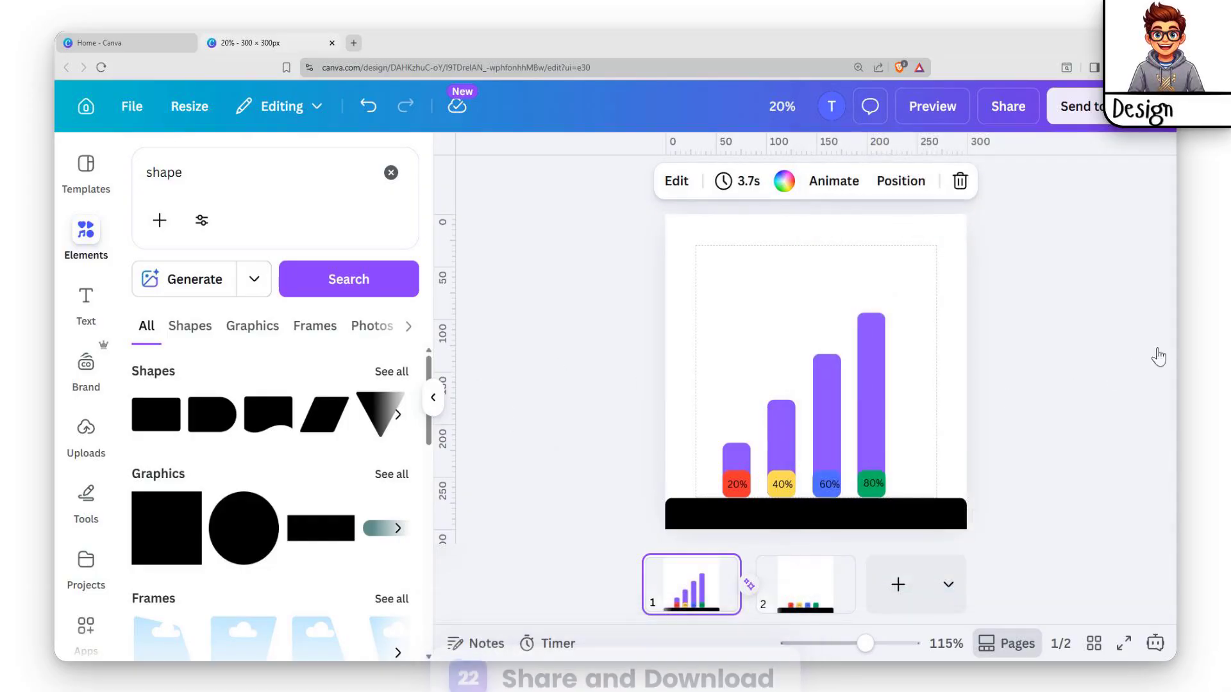